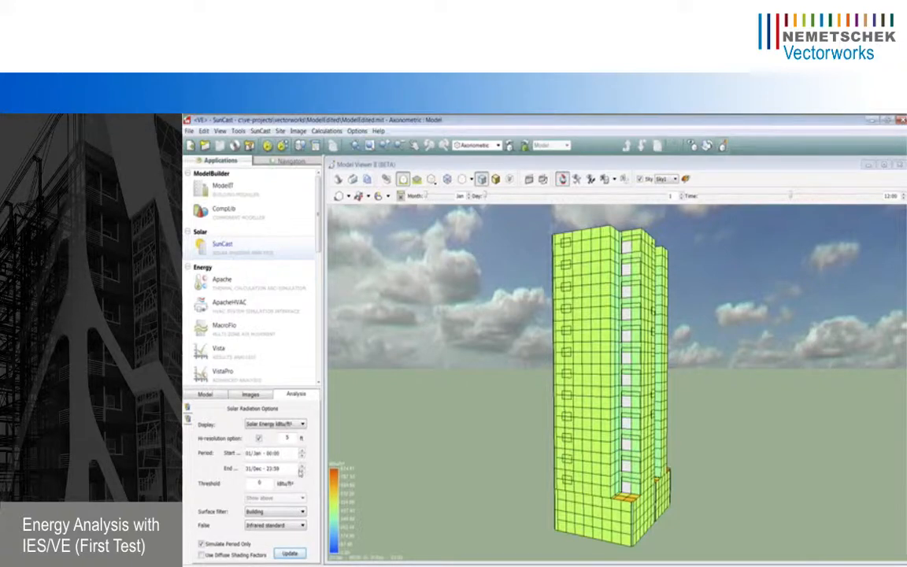
Display the sun path around the solar radiation model of the tower with solstices and equinox
click(289, 438)
drag(646, 346, 567, 394)
scroll(616, 384, down, 5)
drag(567, 347, 630, 410)
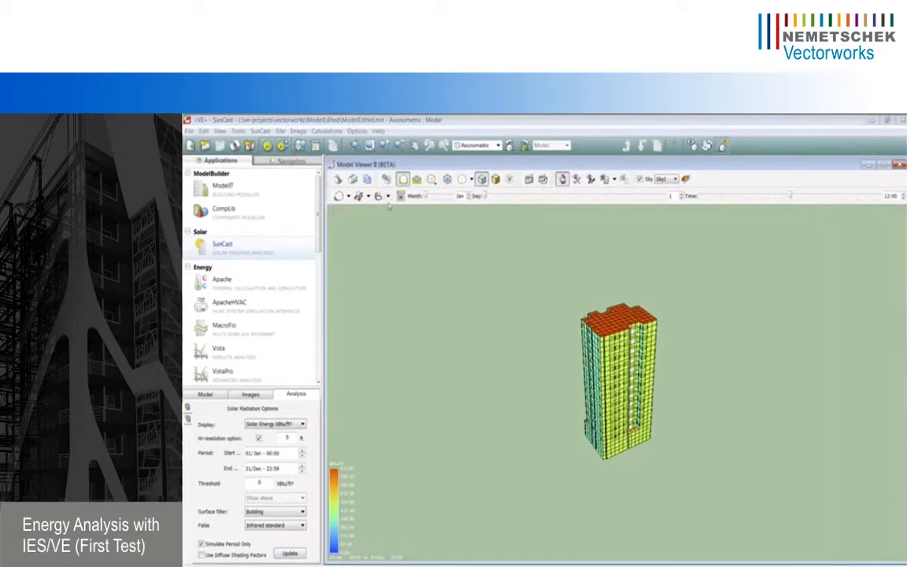
click(378, 196)
click(388, 197)
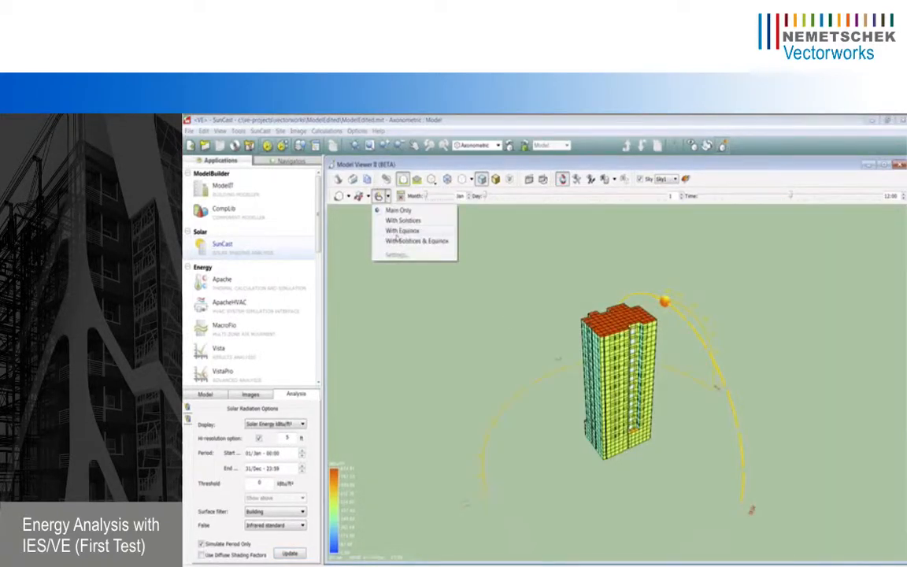
click(398, 242)
mouse_move(481, 324)
mouse_down()
mouse_move(486, 319)
mouse_move(457, 321)
mouse_move(433, 294)
mouse_move(775, 468)
mouse_up()
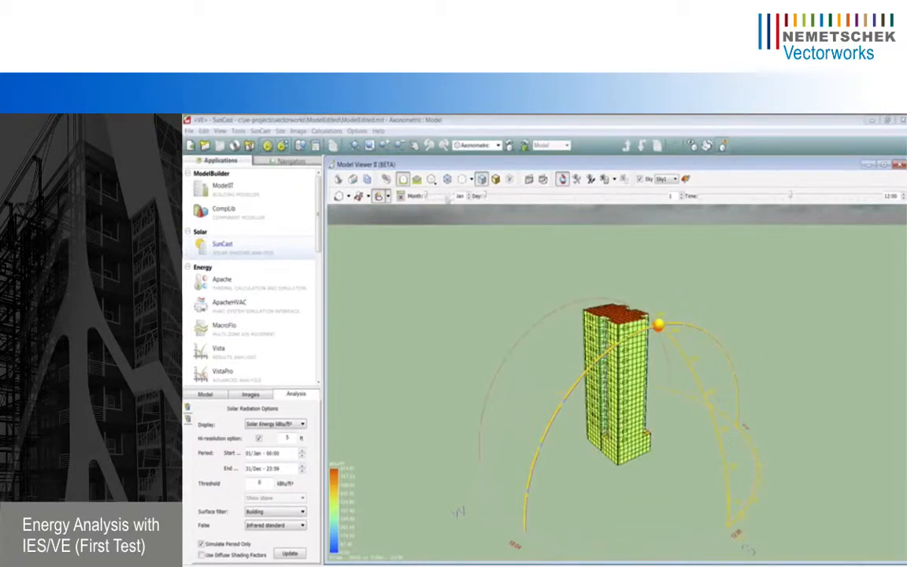
Turn on the tower's cast shadows and view the building close up with its sun path
click(337, 196)
mouse_move(540, 326)
mouse_down()
mouse_move(562, 325)
mouse_move(510, 314)
mouse_up()
scroll(512, 313, up, 4)
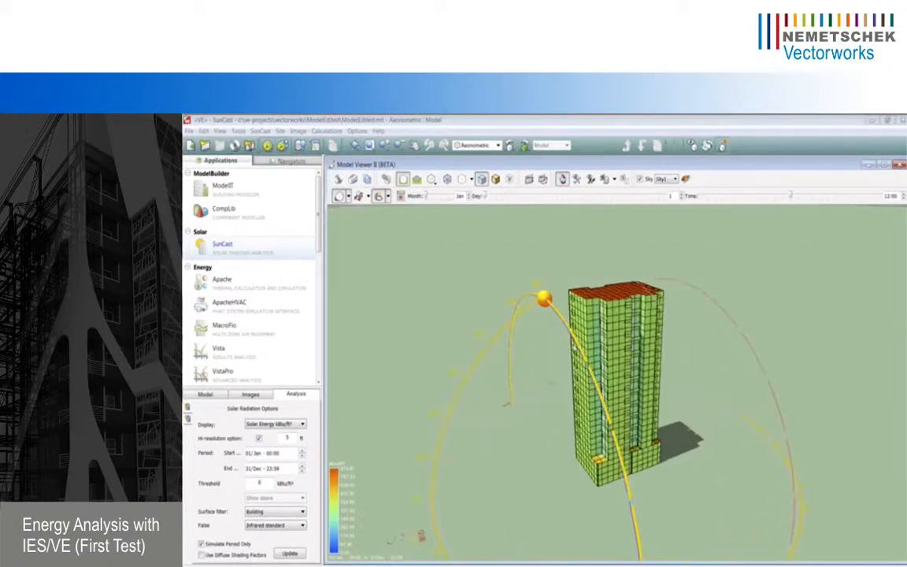
Move the sun date through 11 March to 11 July and set the time to 09:43 for the tower's shadow
click(470, 196)
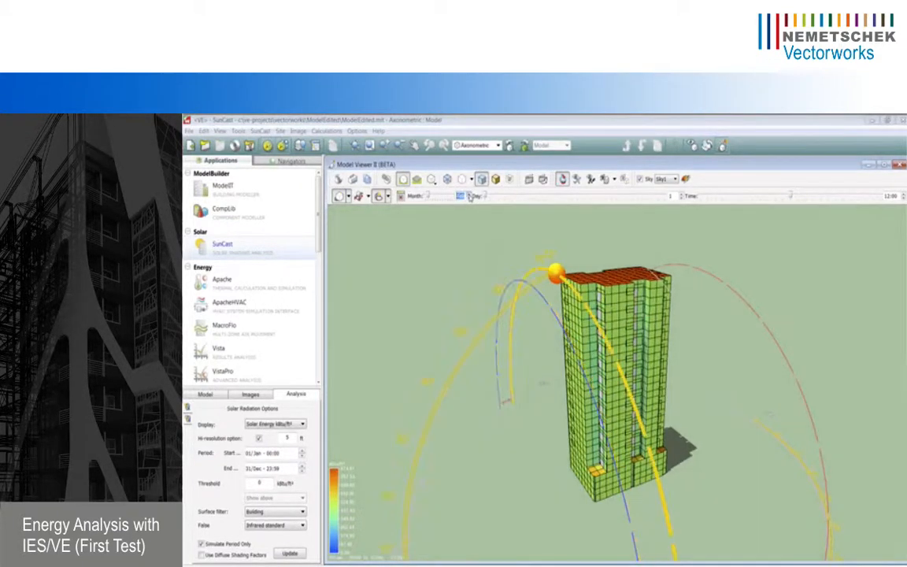
click(469, 195)
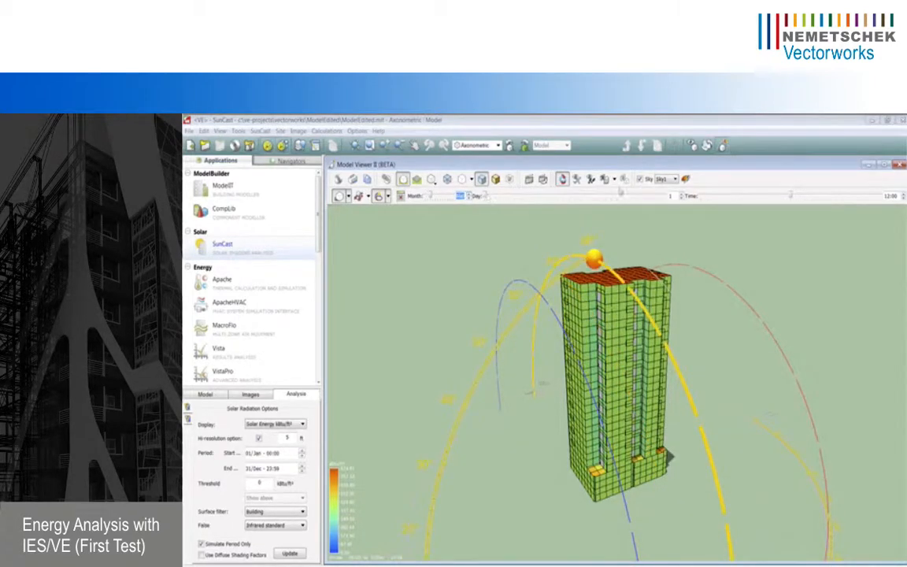
click(680, 195)
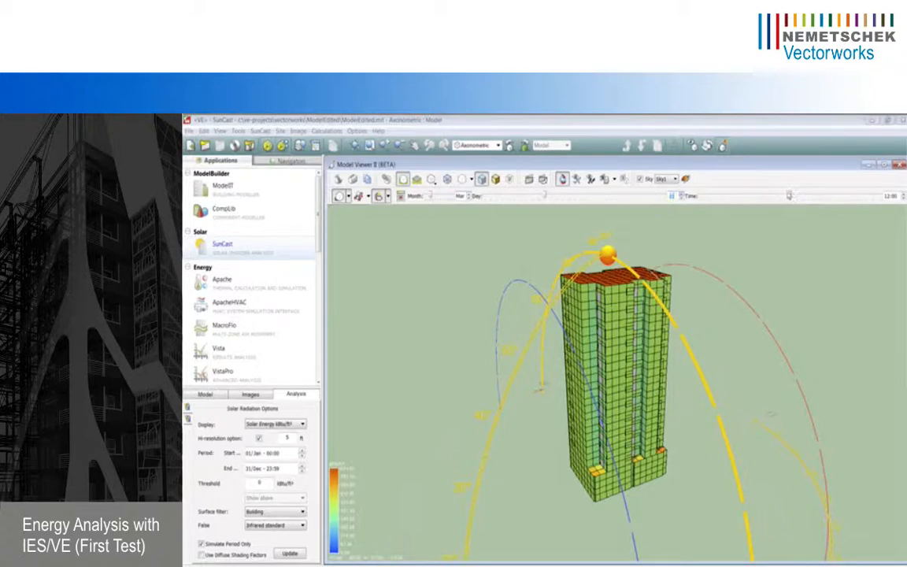
drag(790, 195, 773, 194)
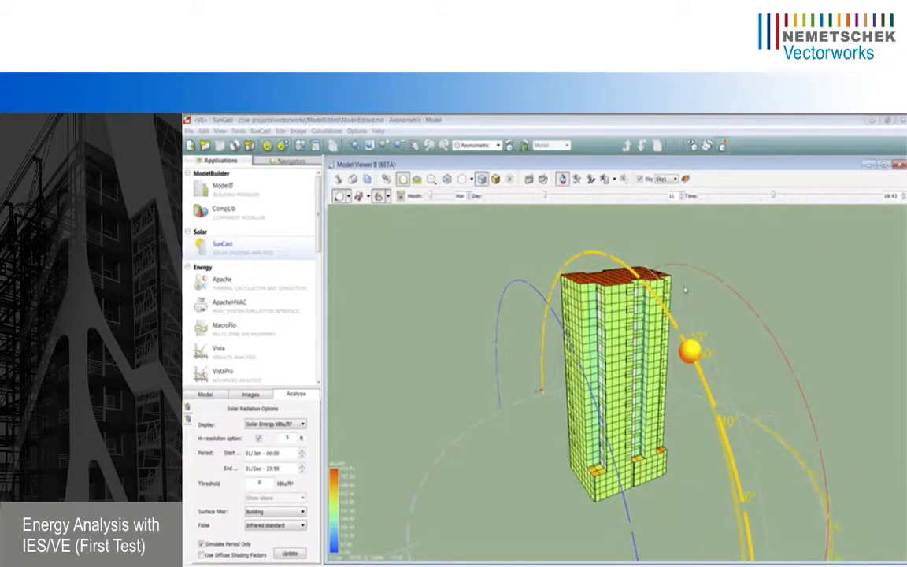
drag(636, 356, 676, 364)
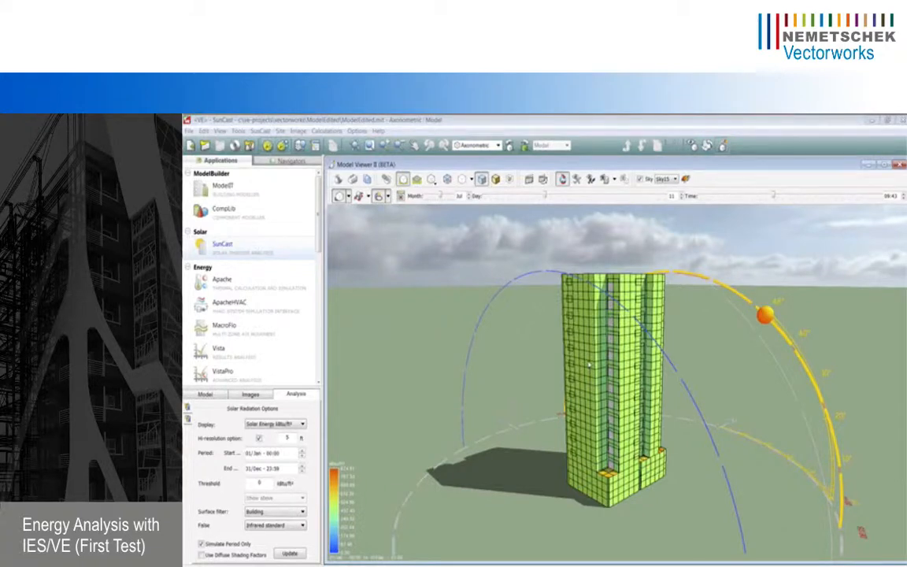
Leave the model viewer and open the location and weather data settings from ModelIT
click(900, 165)
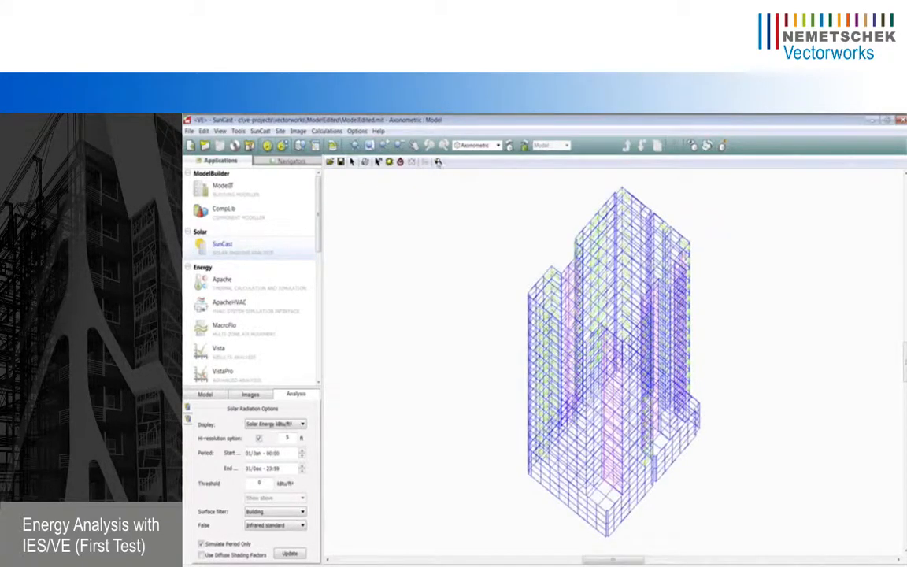
click(233, 189)
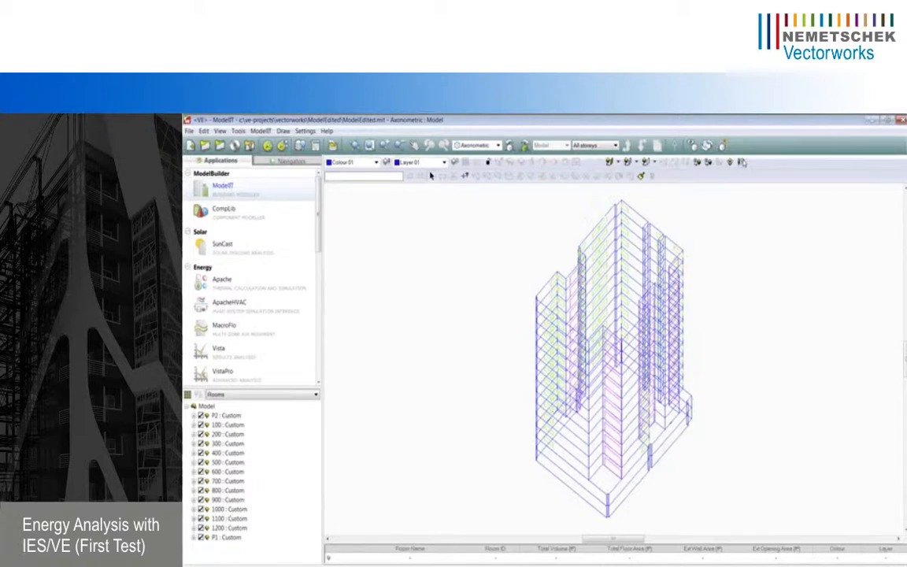
click(742, 161)
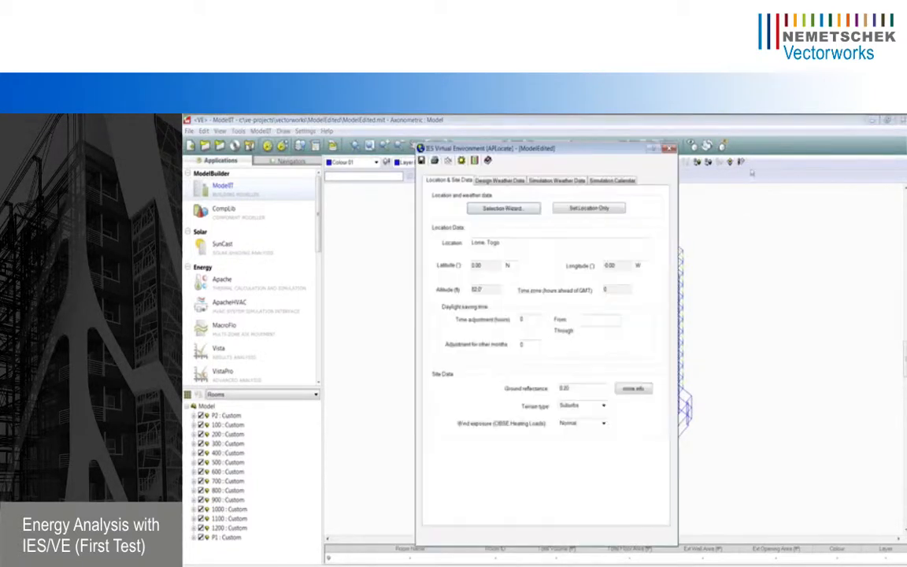
Set the site location to Baltimore Blt Washington Intl, Maryland, USA and save the location and weather data
click(478, 207)
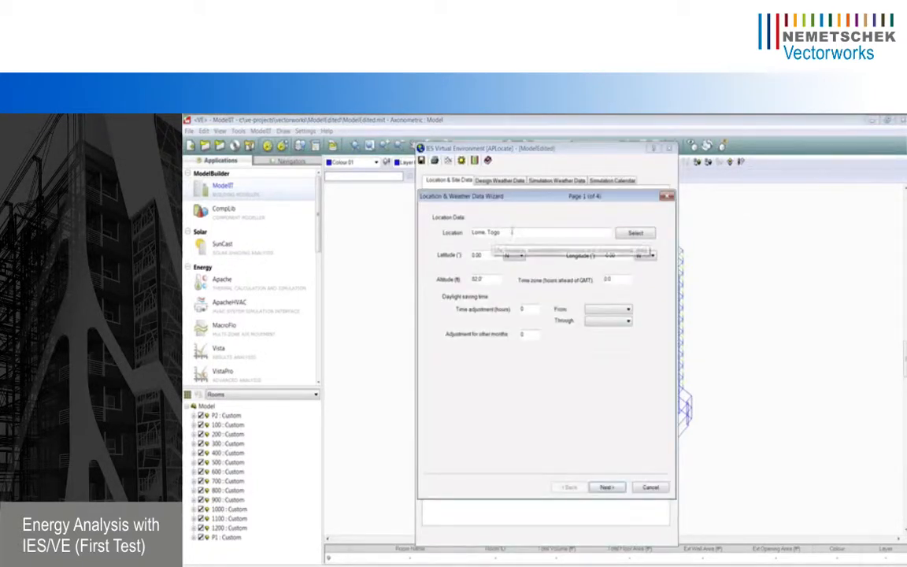
click(635, 233)
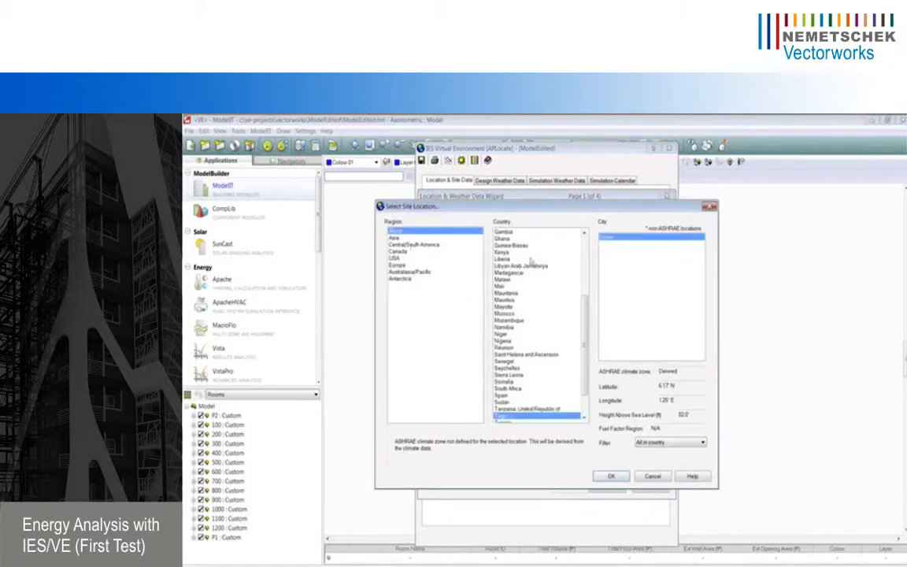
click(394, 257)
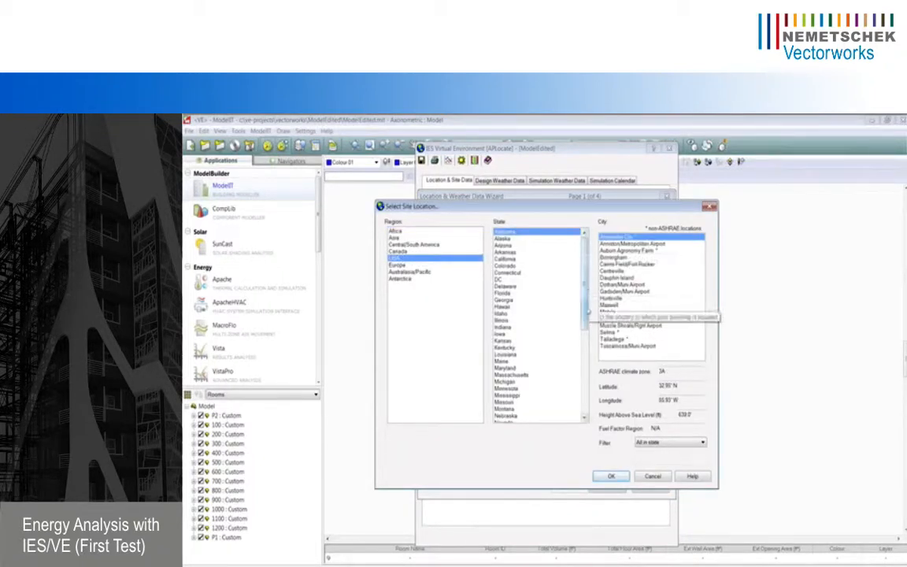
drag(585, 311, 585, 336)
click(530, 339)
click(514, 321)
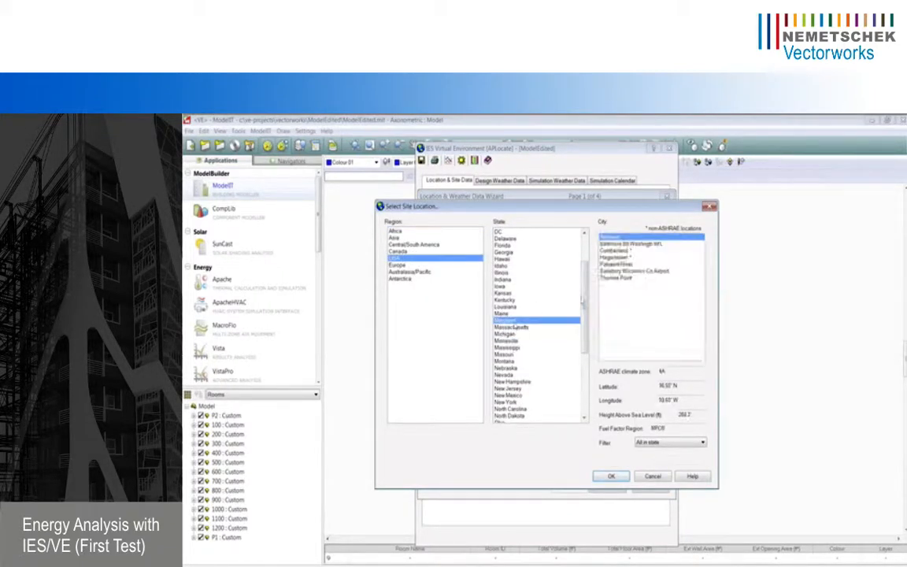
click(630, 244)
click(611, 476)
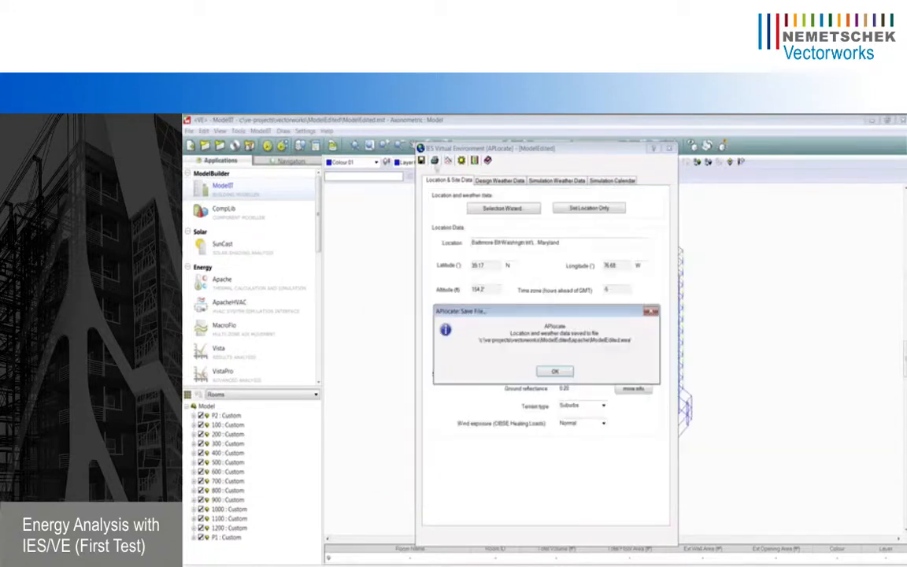
click(555, 372)
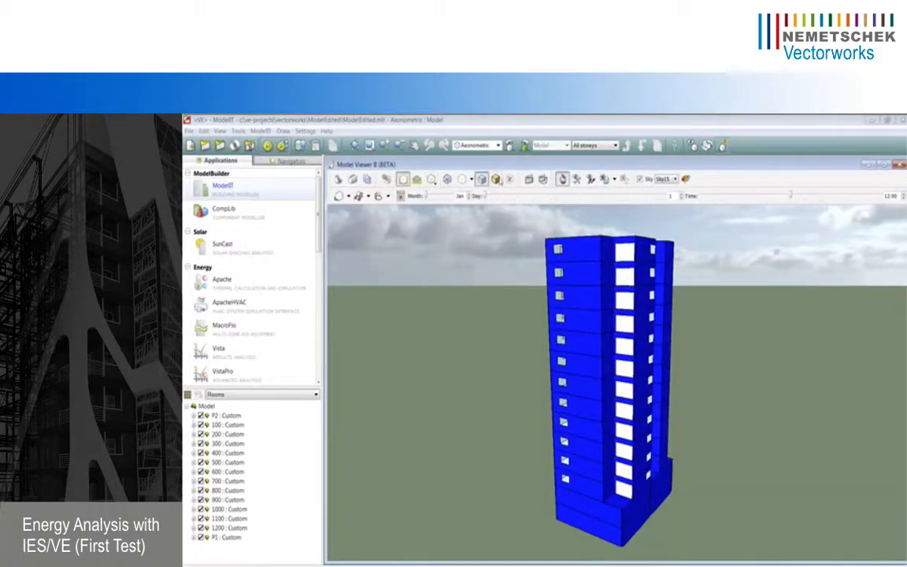
Show the tower with material textures, its sun path and cast shadows in the model viewer
click(496, 180)
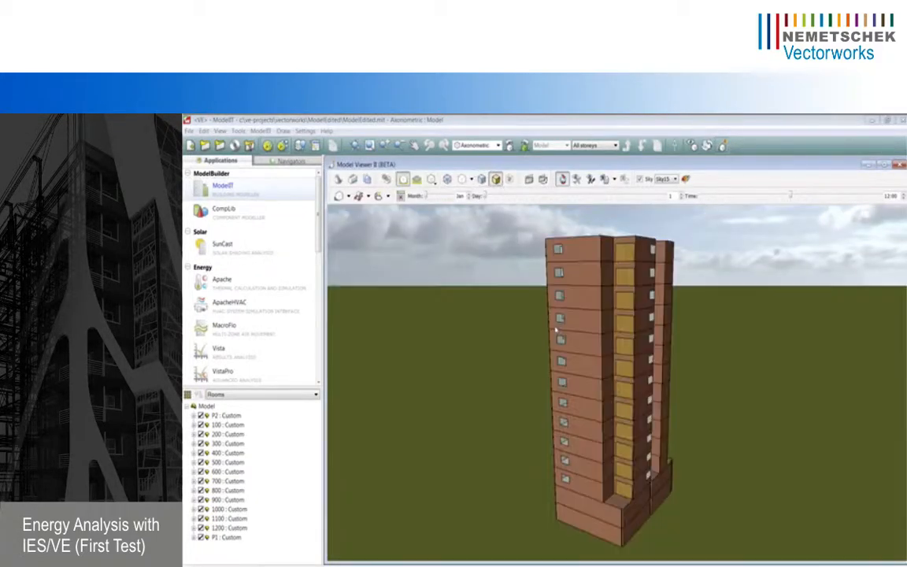
mouse_move(557, 330)
mouse_down()
mouse_move(561, 364)
mouse_move(594, 364)
mouse_move(514, 397)
mouse_move(527, 385)
mouse_move(481, 358)
mouse_up()
scroll(563, 354, down, 3)
click(379, 196)
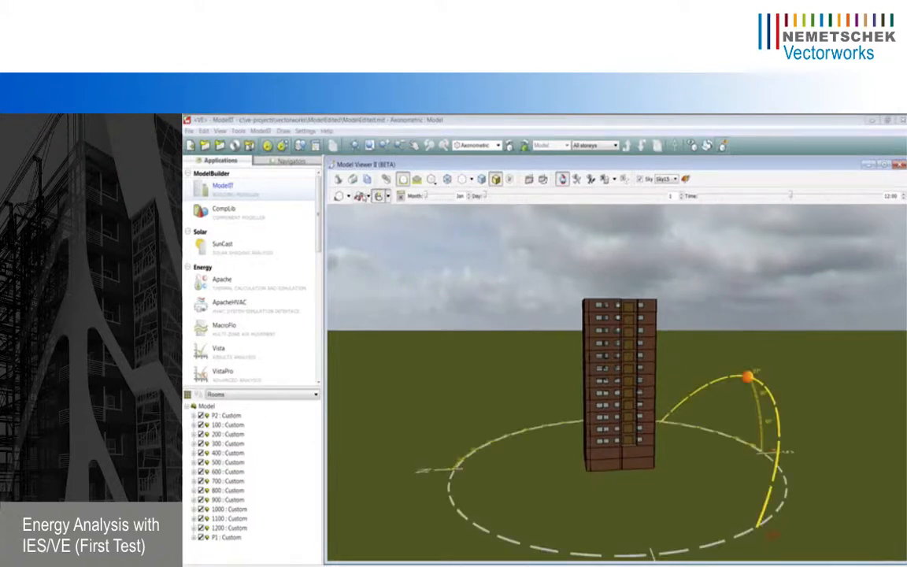
click(339, 196)
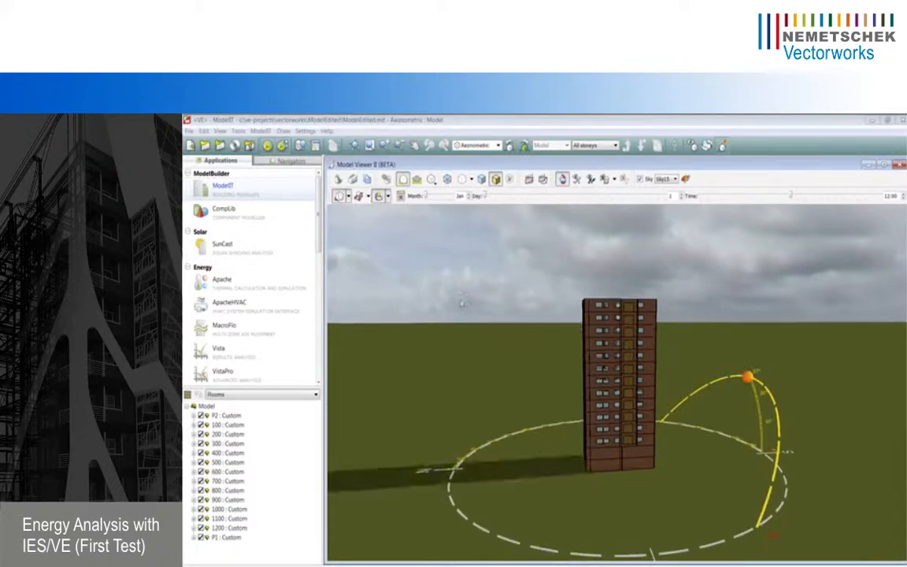
drag(462, 301, 512, 330)
Step the sun date through the months and set it to 16 June for the textured tower
click(469, 194)
click(470, 194)
click(469, 194)
click(469, 194)
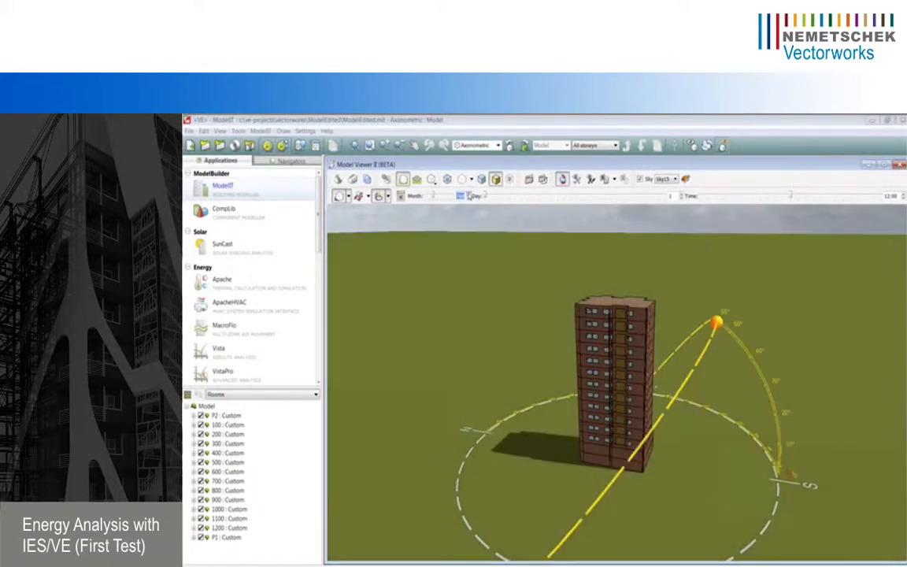
click(469, 194)
click(469, 195)
click(469, 194)
click(469, 195)
click(471, 196)
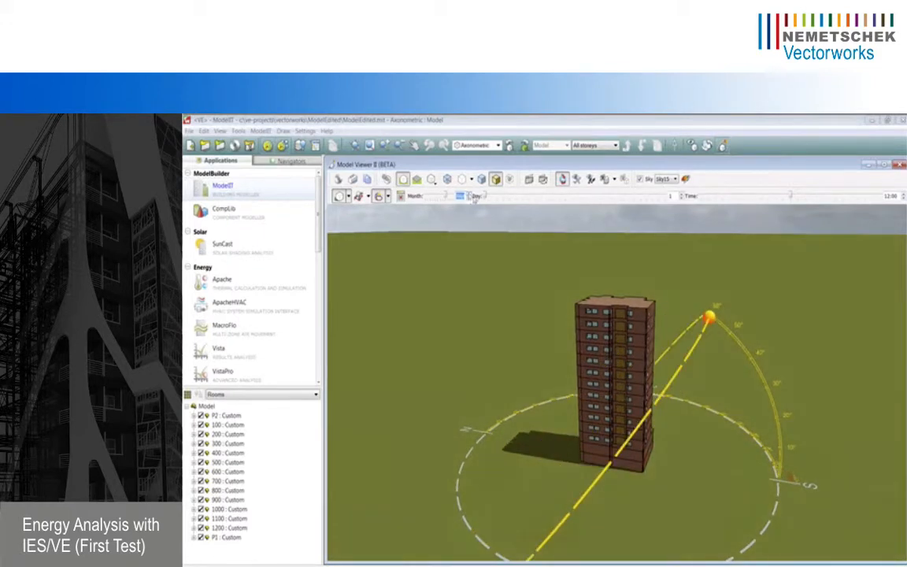
click(470, 199)
click(470, 198)
click(470, 198)
drag(485, 196, 634, 201)
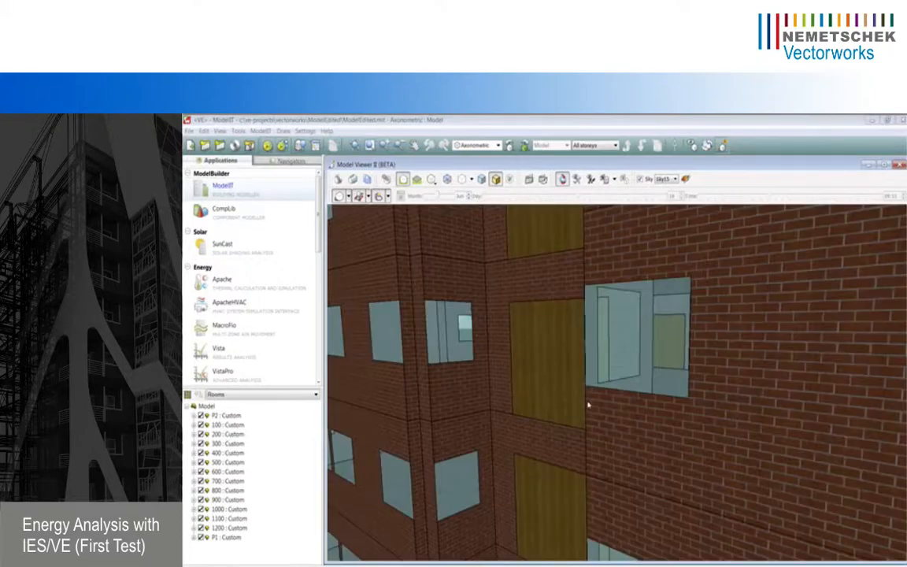
Examine the sunlight entering the rooms through the tower's windows during the time animation and stop the animation
drag(589, 405, 618, 405)
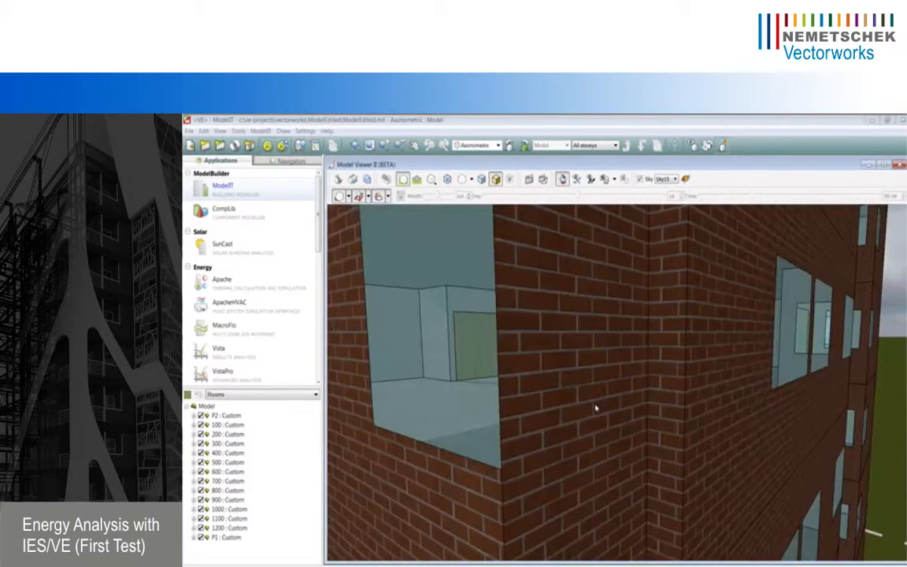
mouse_move(560, 413)
mouse_down()
mouse_move(569, 415)
mouse_move(549, 405)
mouse_move(564, 403)
mouse_up()
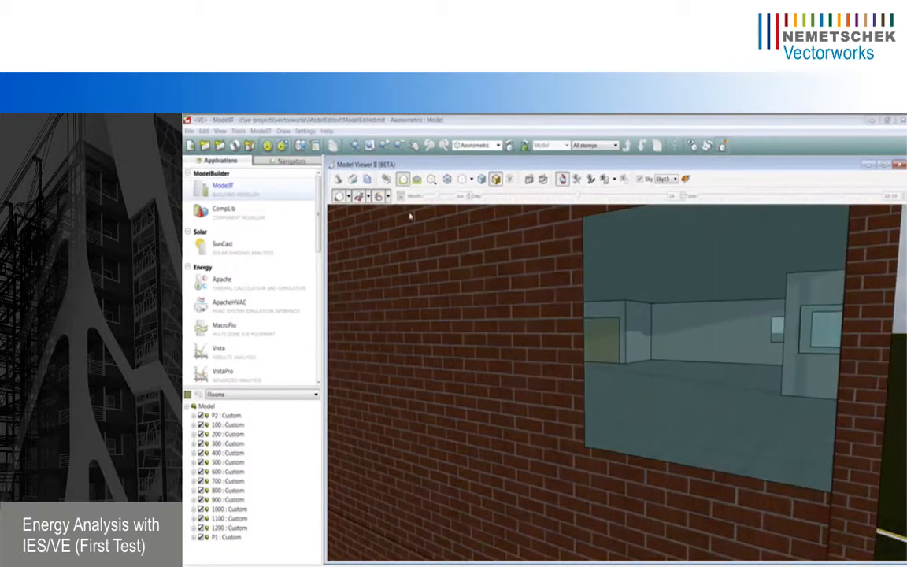
click(359, 196)
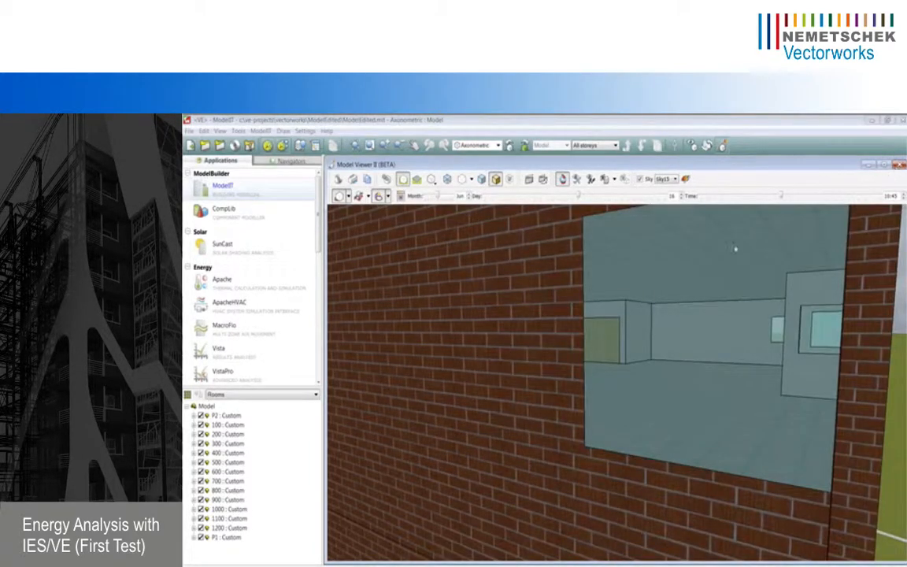
Switch from the model viewer to the Apache thermal module and review the ASHRAE Loads settings without calculating
click(900, 166)
click(242, 246)
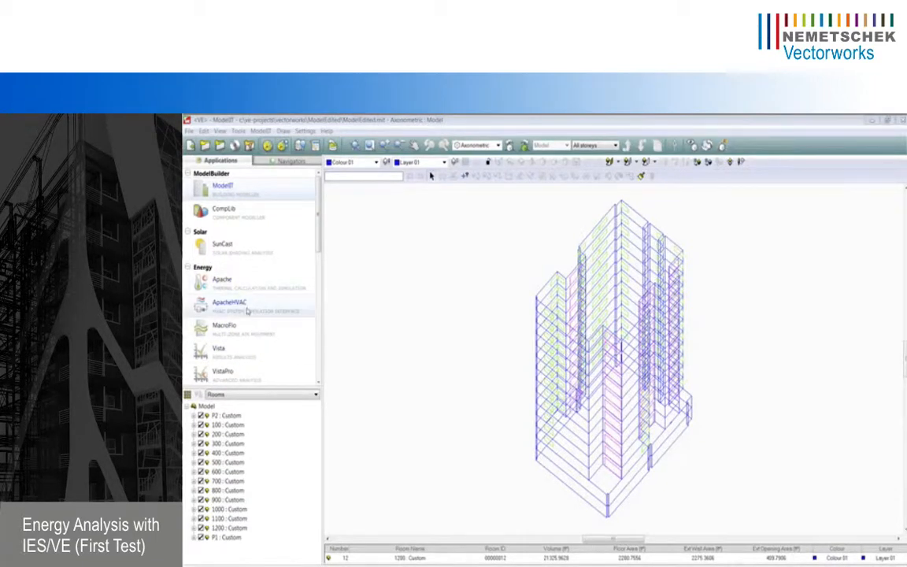
click(234, 284)
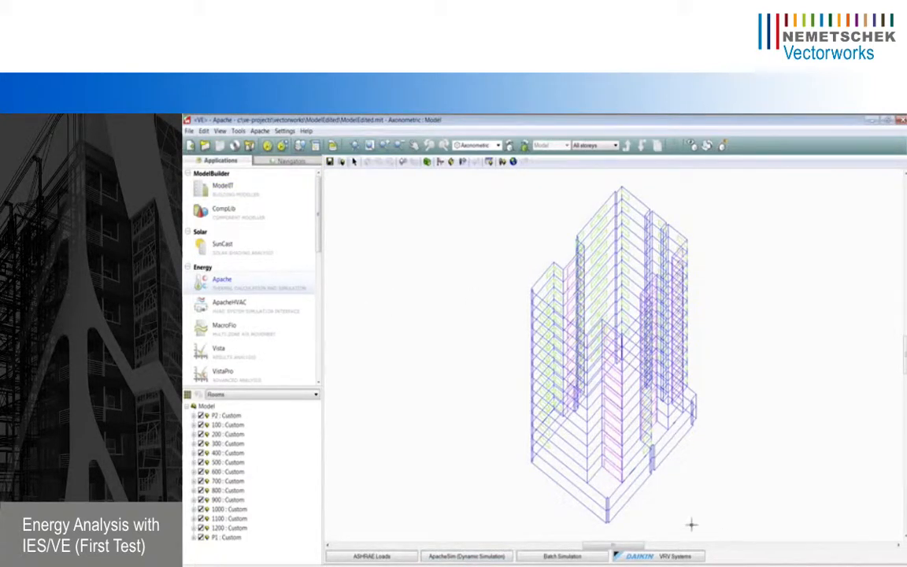
click(371, 556)
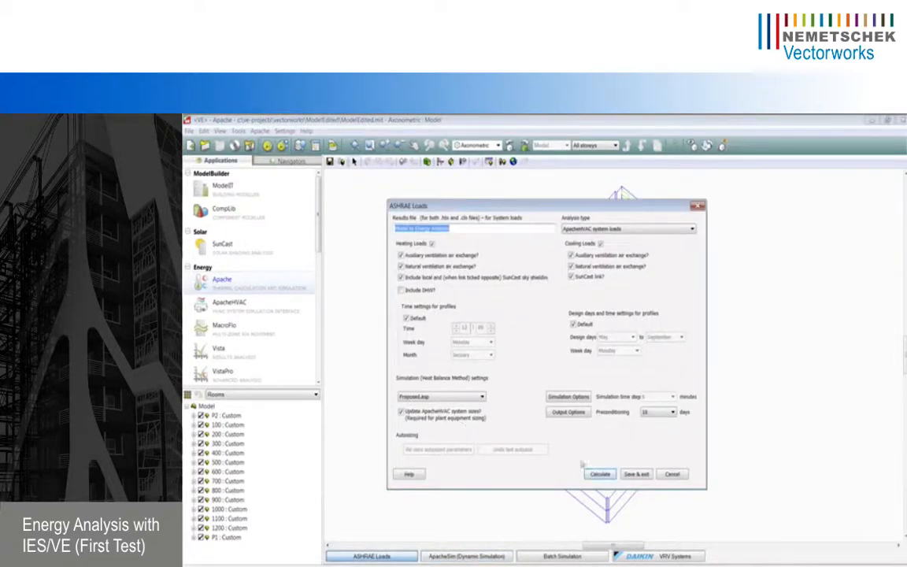
click(682, 478)
Plot the boilers energy and chillers energy from the modeledited.aps results in Vista
click(220, 349)
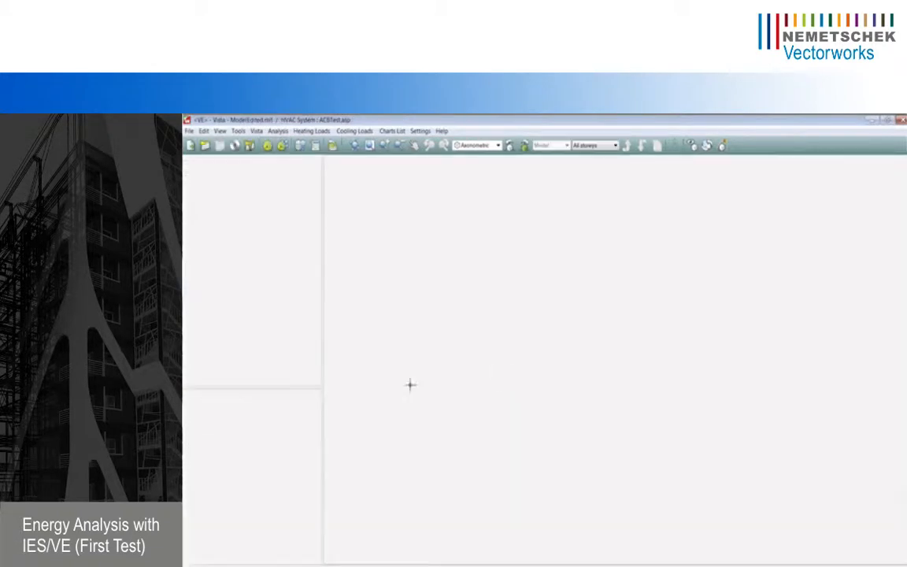
click(471, 479)
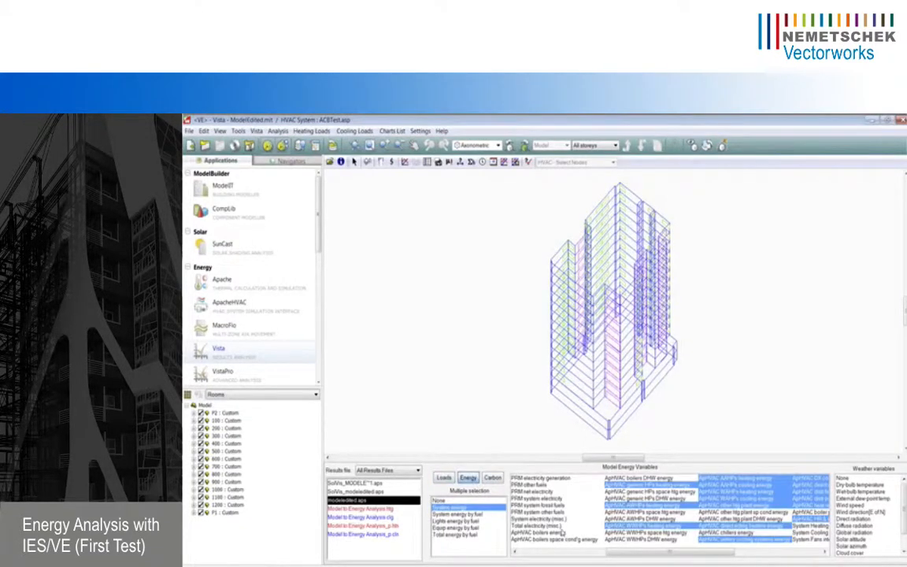
click(551, 552)
click(533, 478)
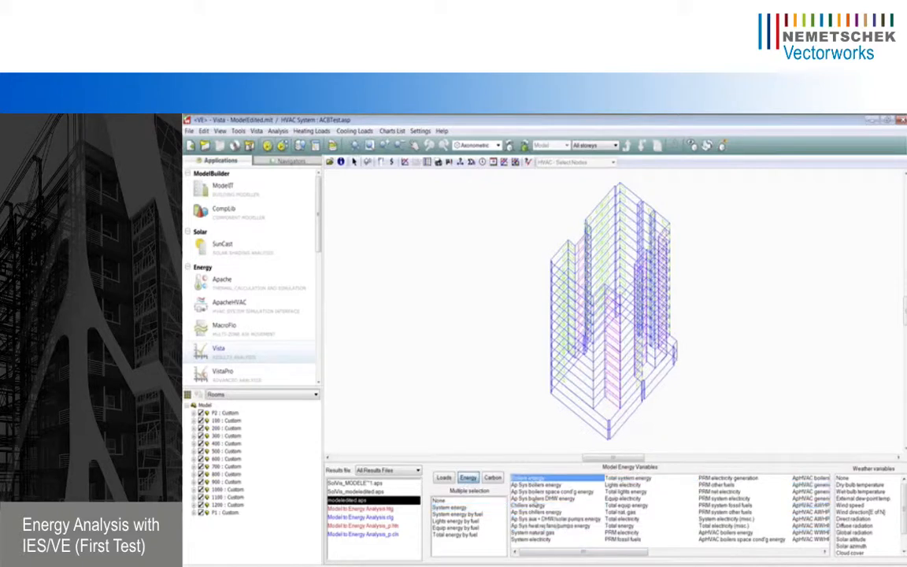
ctrl+click(534, 505)
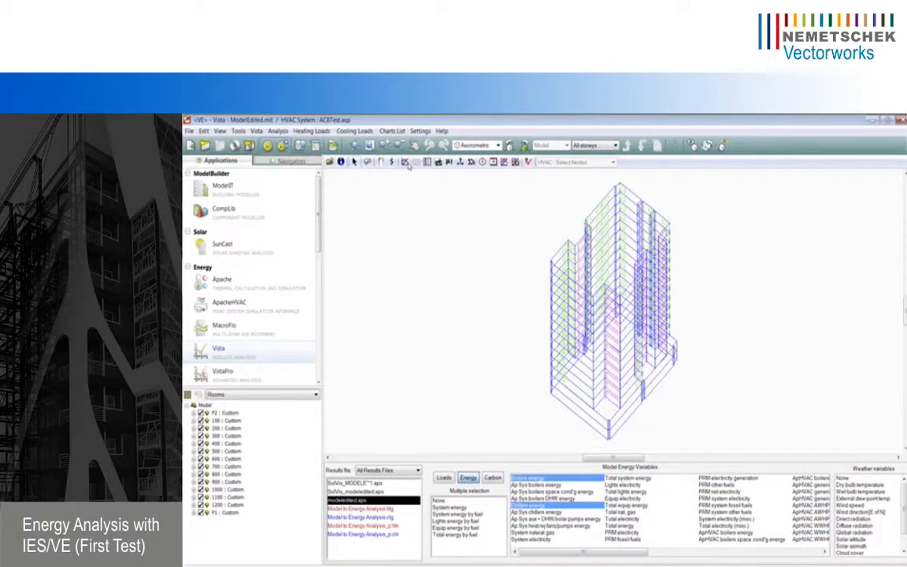
click(406, 162)
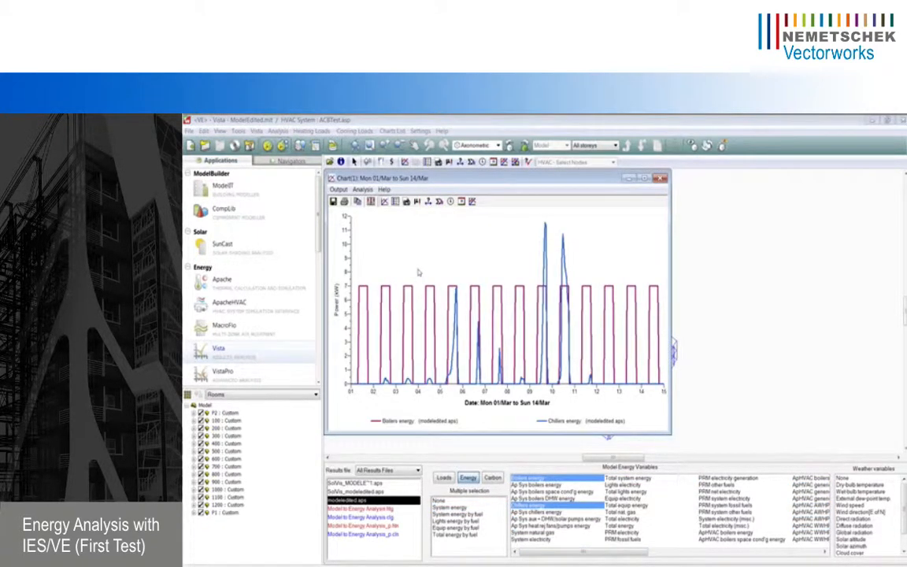
Add the dry-bulb temperature to the boilers and chillers energy chart and read its values up to 5 March
click(382, 331)
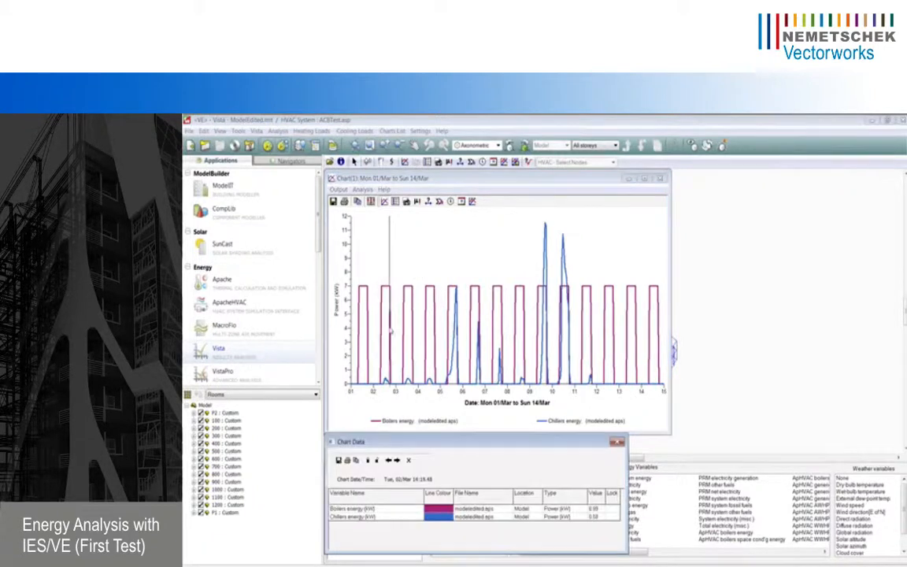
drag(382, 331, 454, 352)
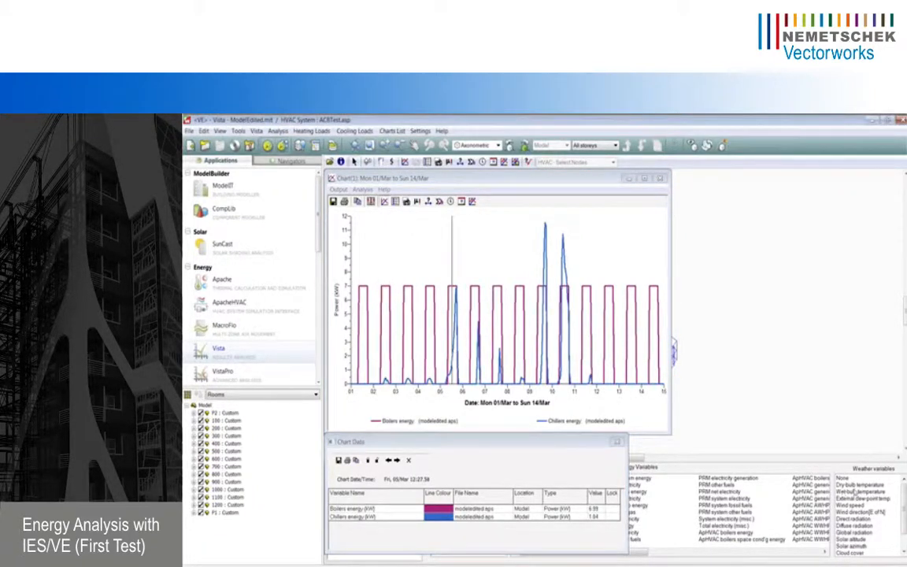
click(857, 486)
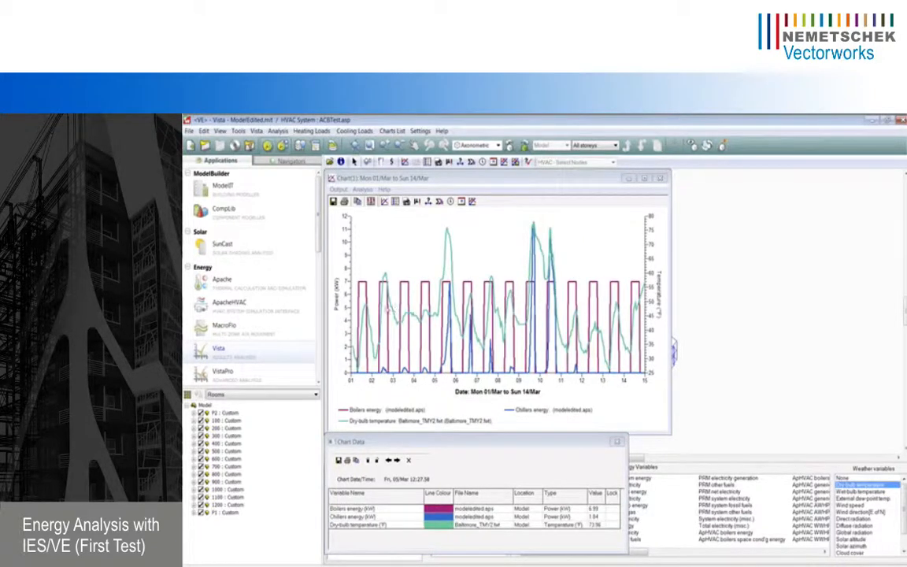
drag(359, 341, 448, 323)
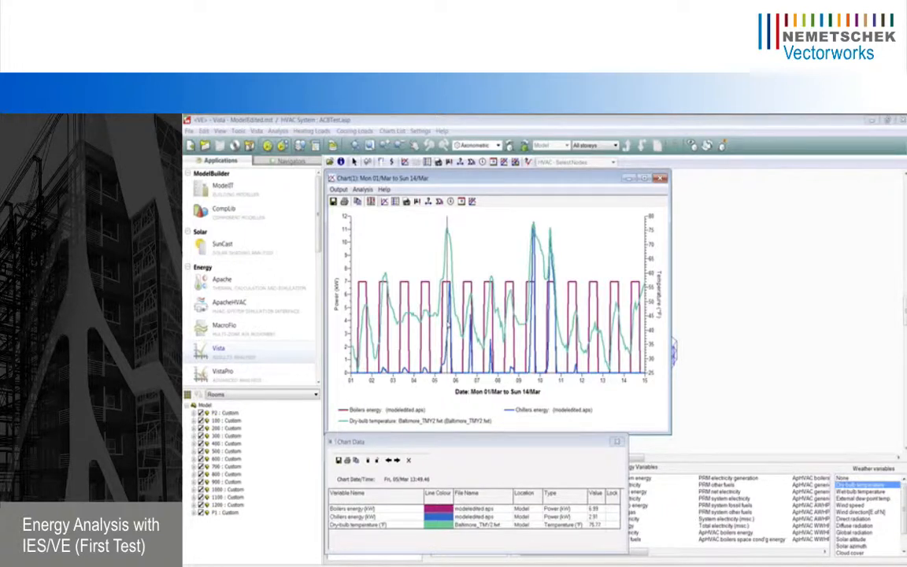
Read the chart values up to 11 March, show the summed energy totals for 1 to 14 March, and close the chart
drag(448, 322, 576, 318)
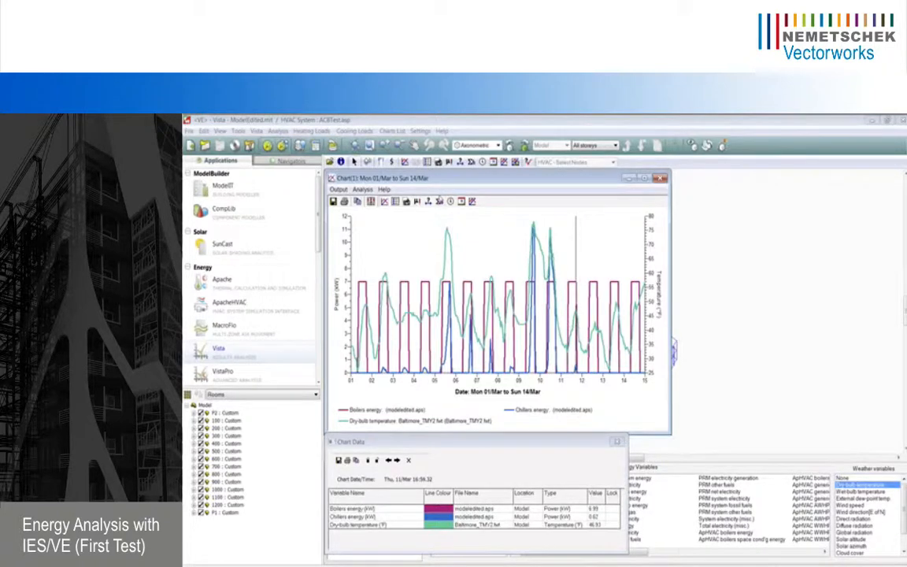
click(439, 201)
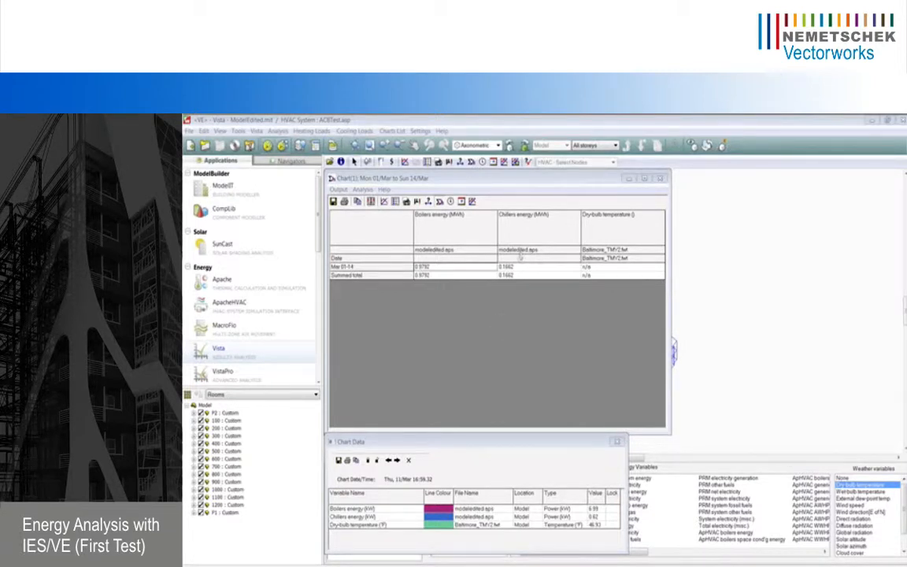
click(660, 179)
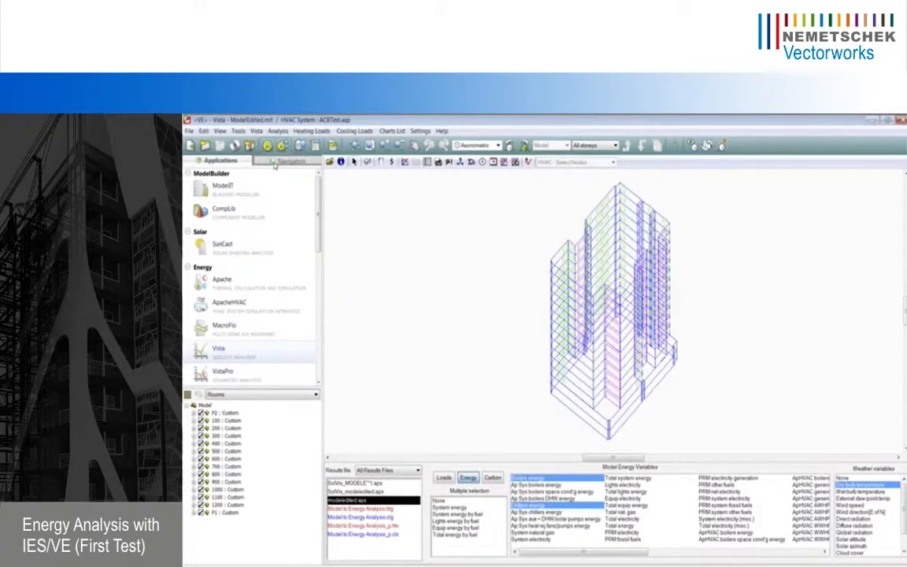
Open the Climate navigator and generate the climate metrics headline report
click(290, 160)
click(237, 171)
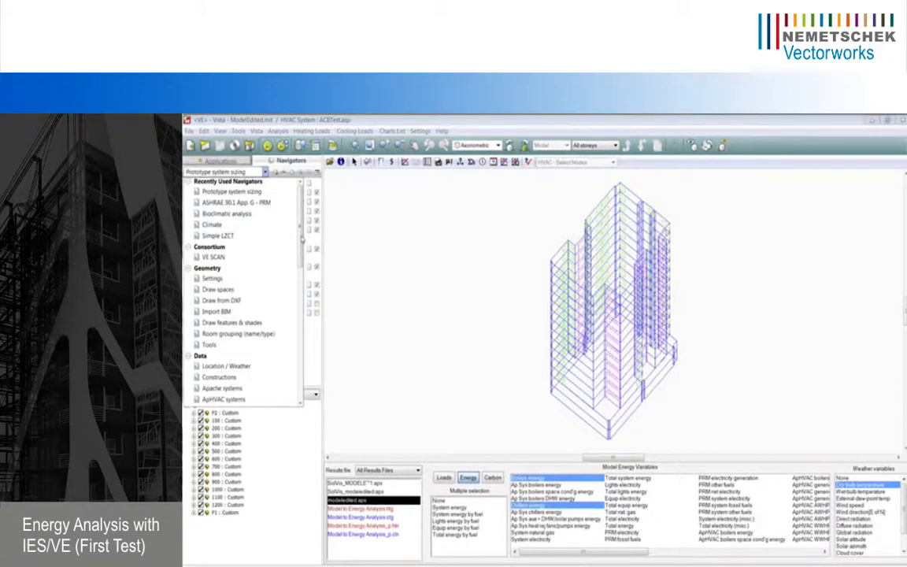
click(232, 224)
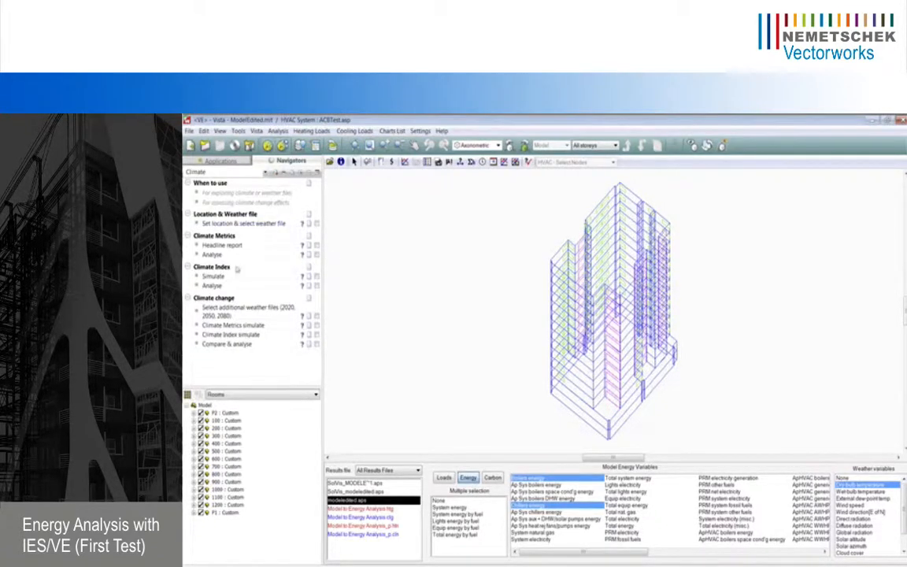
click(233, 246)
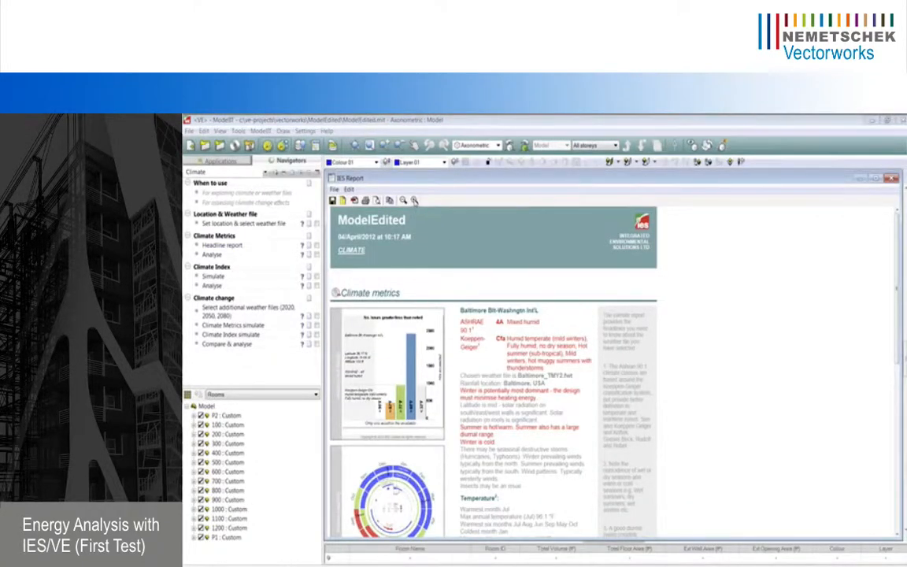
Enlarge the climate report, read its temperature and humidity sections, and view the monthly climate wheel at full size
click(415, 201)
scroll(829, 282, down, 8)
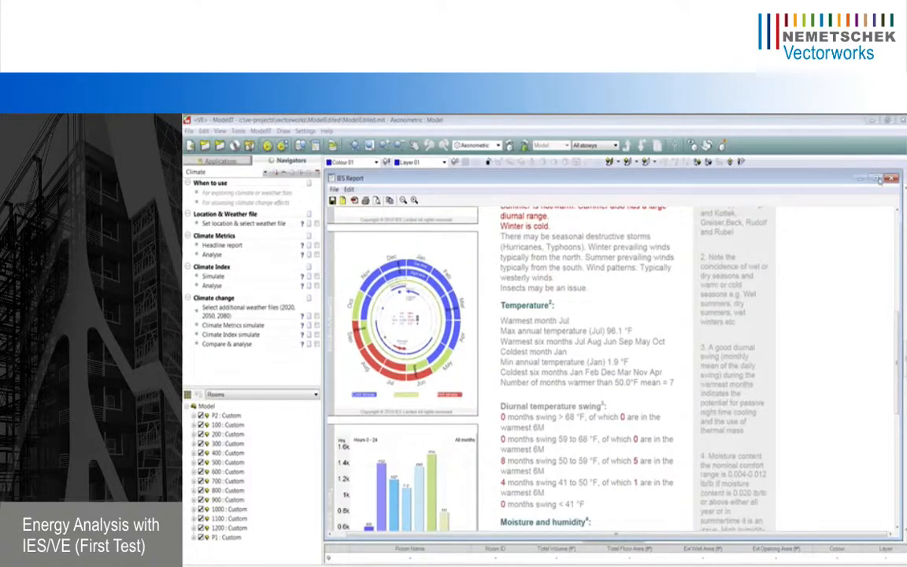
click(880, 180)
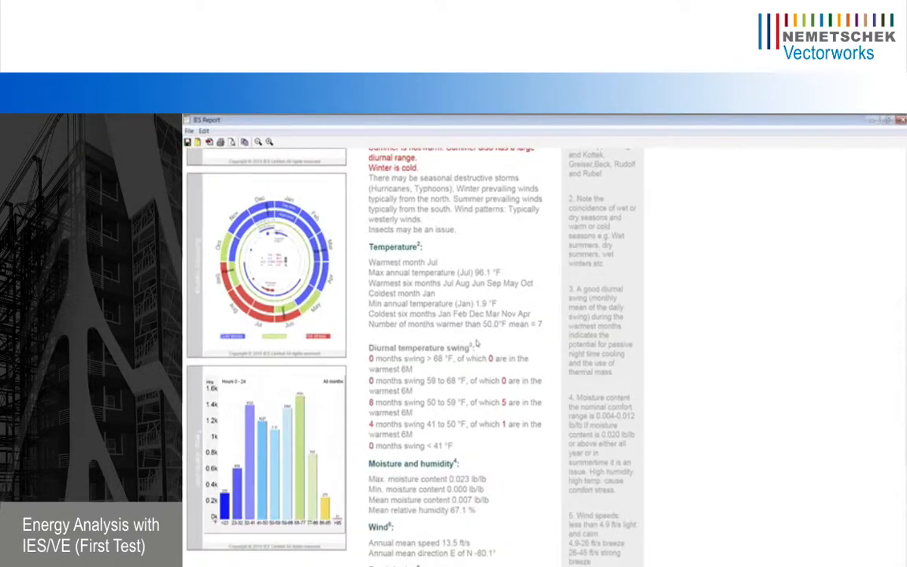
drag(497, 194, 488, 116)
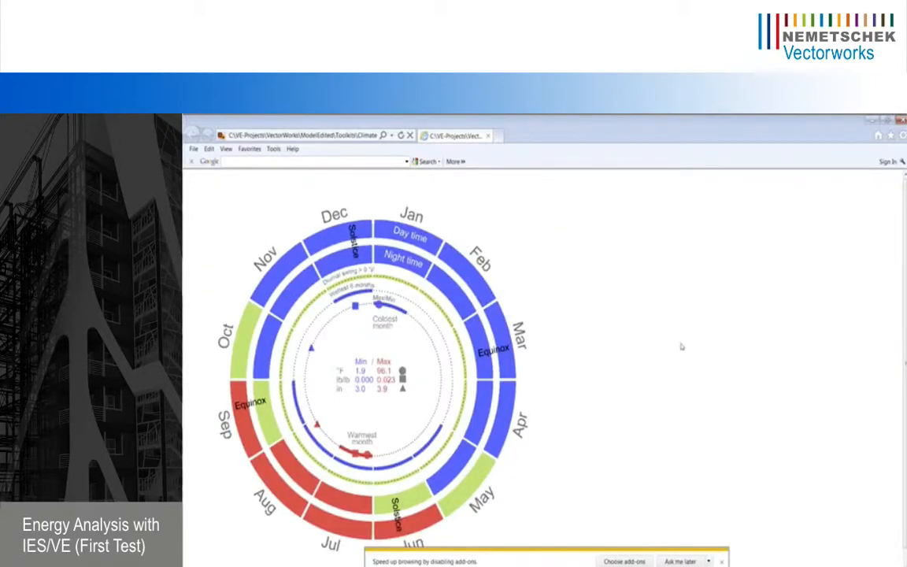
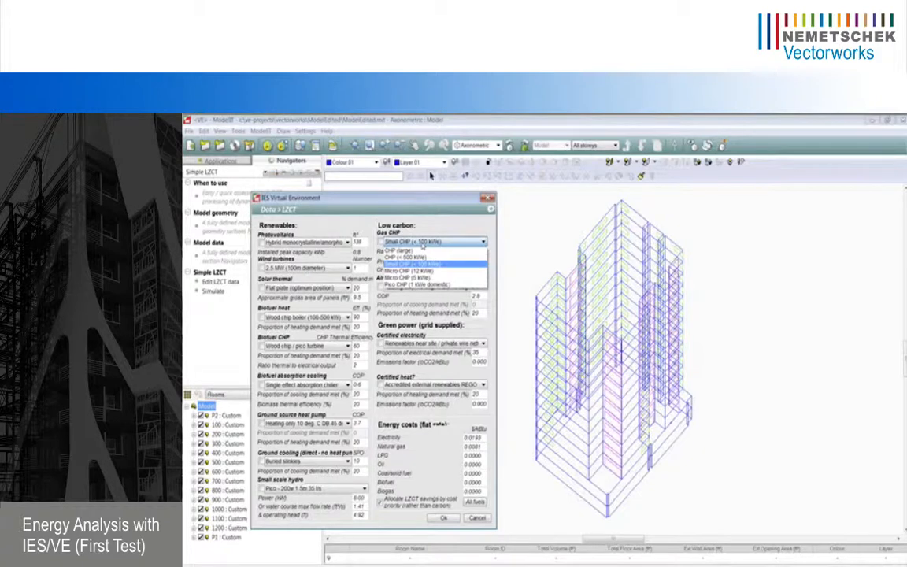
Review the small gas CHP and certified electricity options and their demand proportions in the Simple LZCT data
click(422, 225)
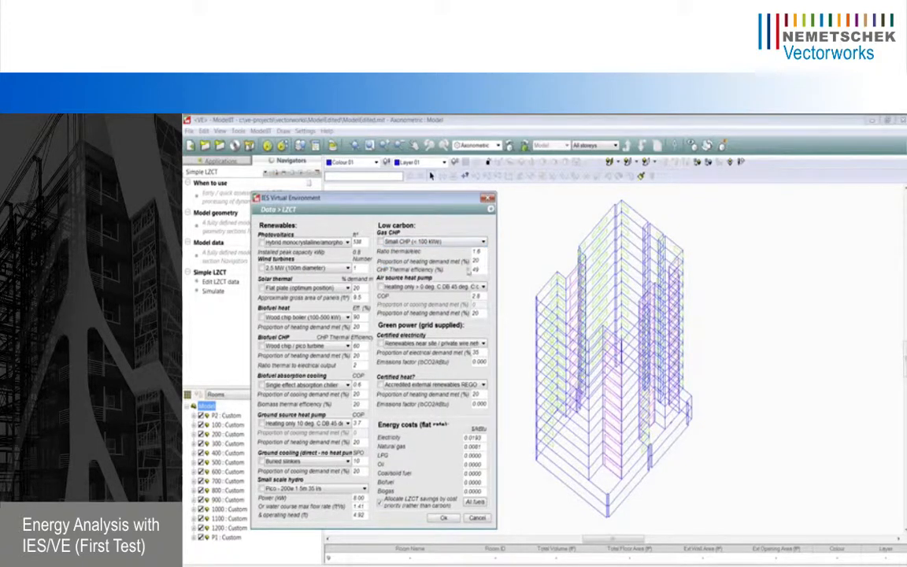
double_click(475, 260)
key(Tab)
click(436, 344)
click(436, 343)
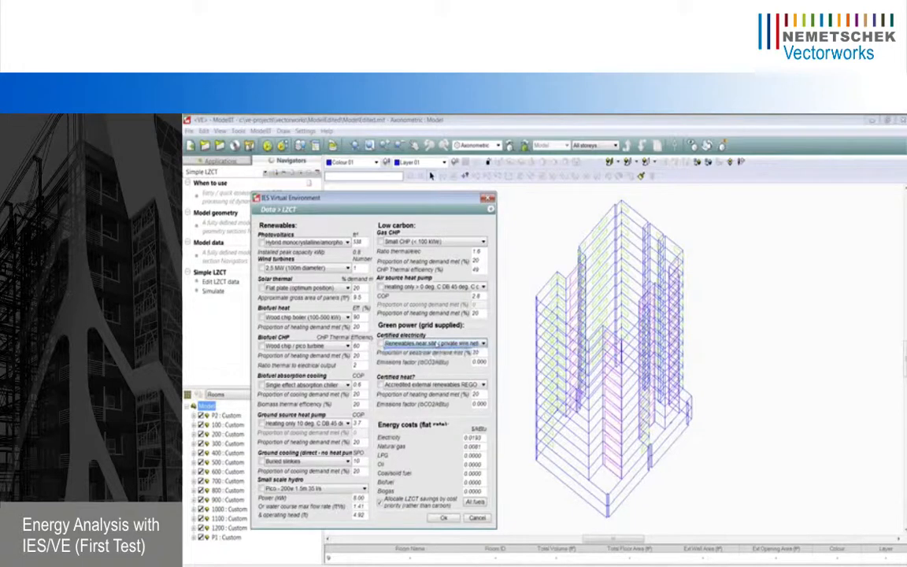
double_click(475, 352)
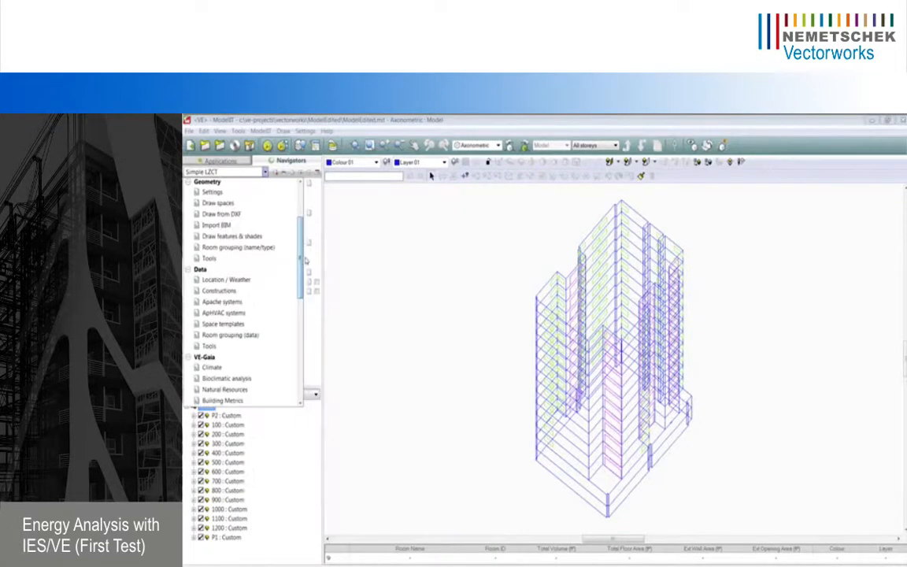
Switch to the Water navigator, open its template and room type editing, and close it again
drag(302, 259, 302, 297)
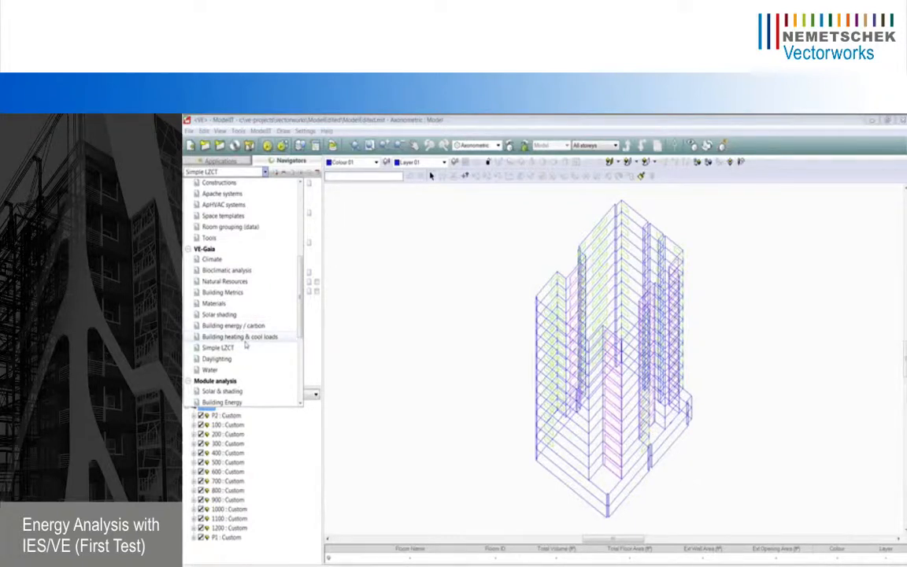
click(233, 372)
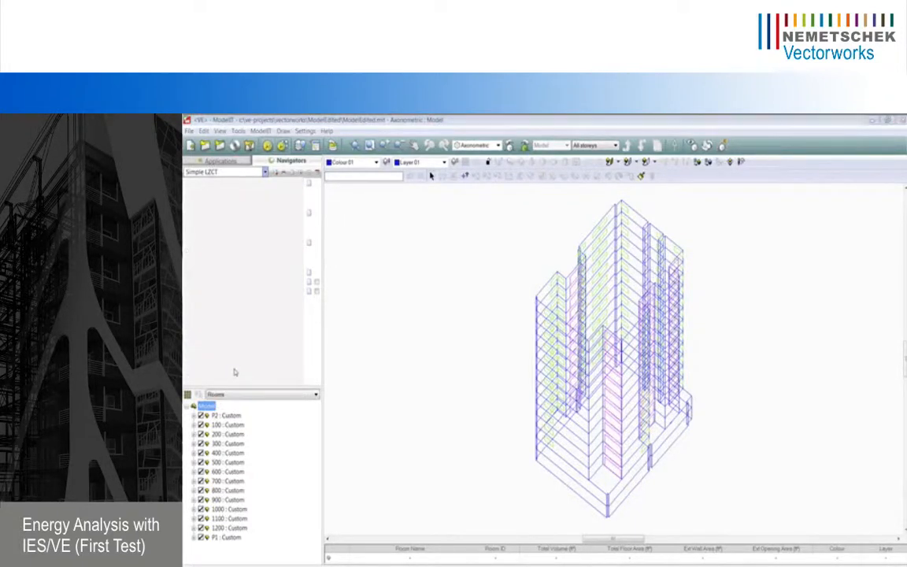
click(234, 323)
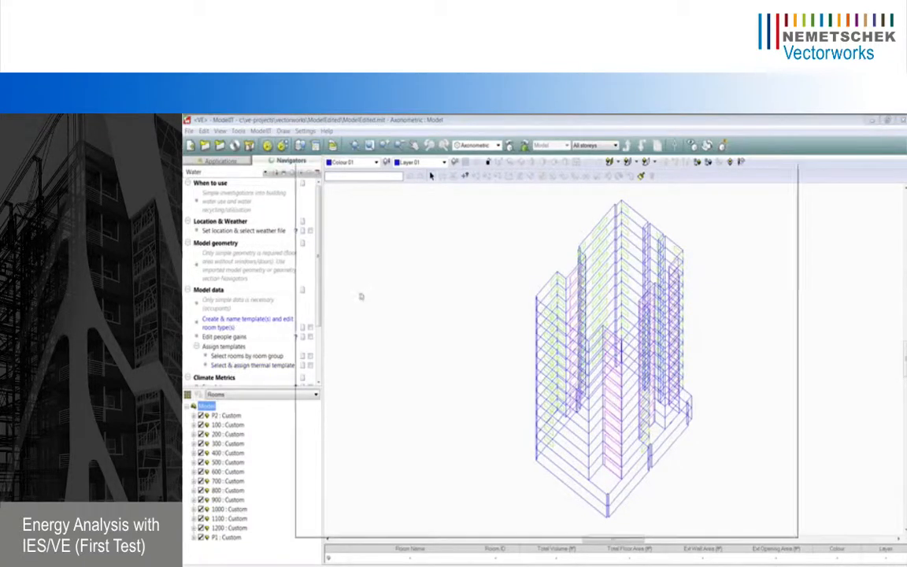
click(791, 159)
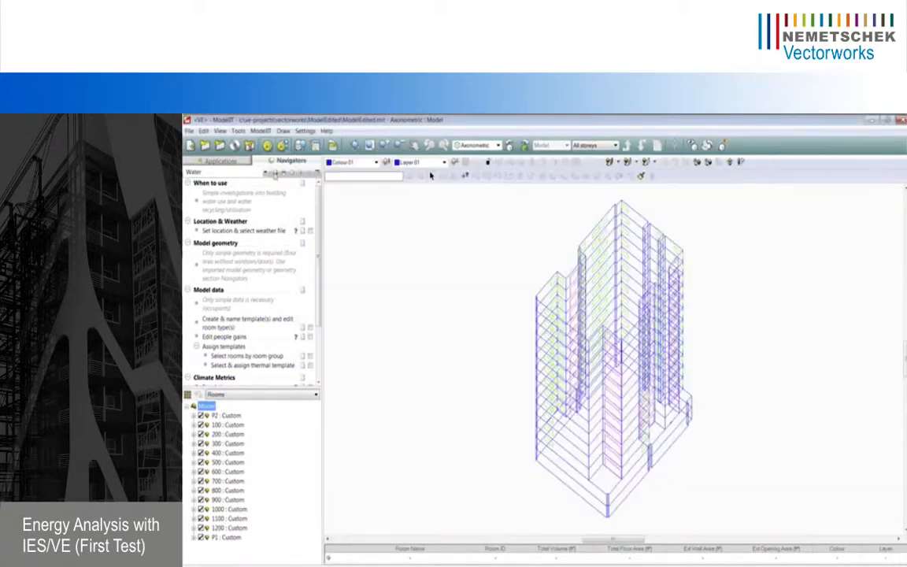
click(265, 172)
scroll(244, 276, down, 10)
scroll(299, 315, up, 10)
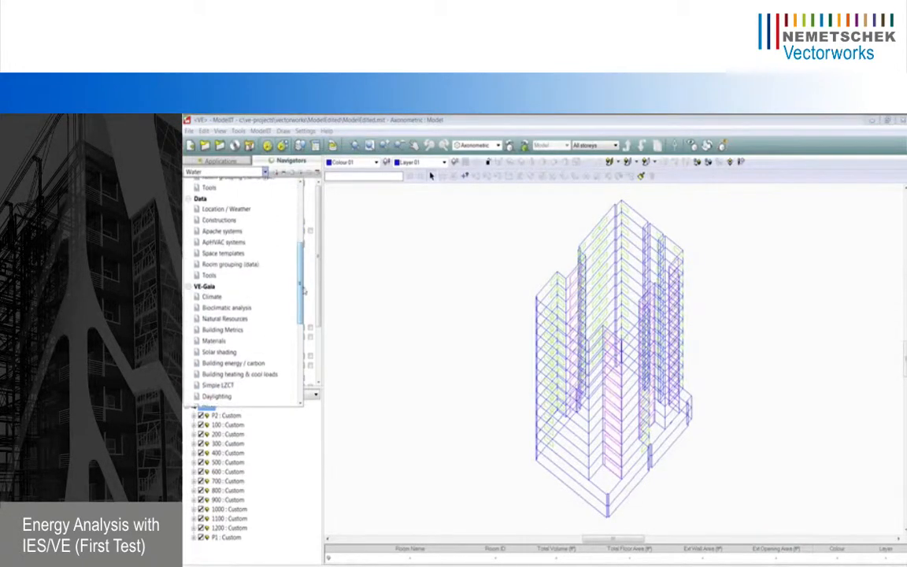
Switch to the MacroFlo application and select all rooms of the tower
click(229, 162)
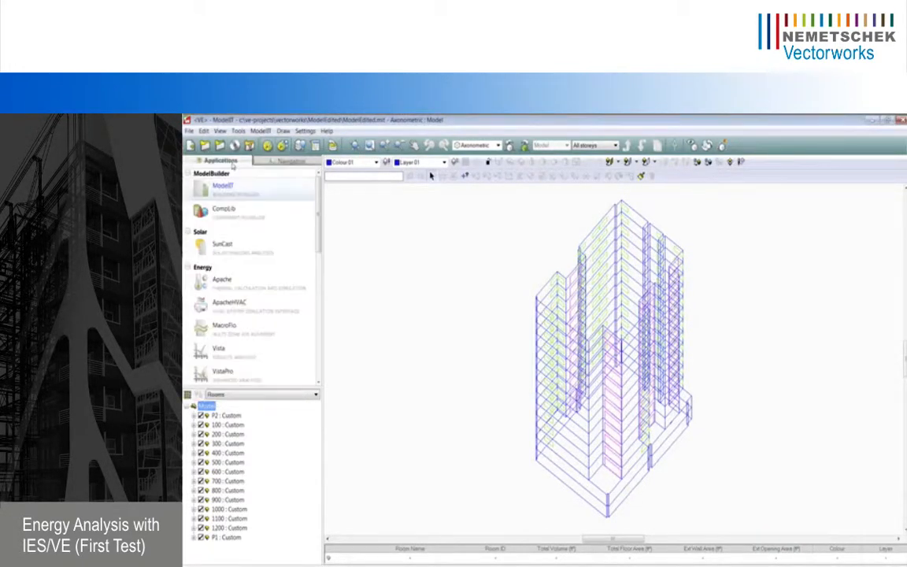
scroll(299, 236, down, 2)
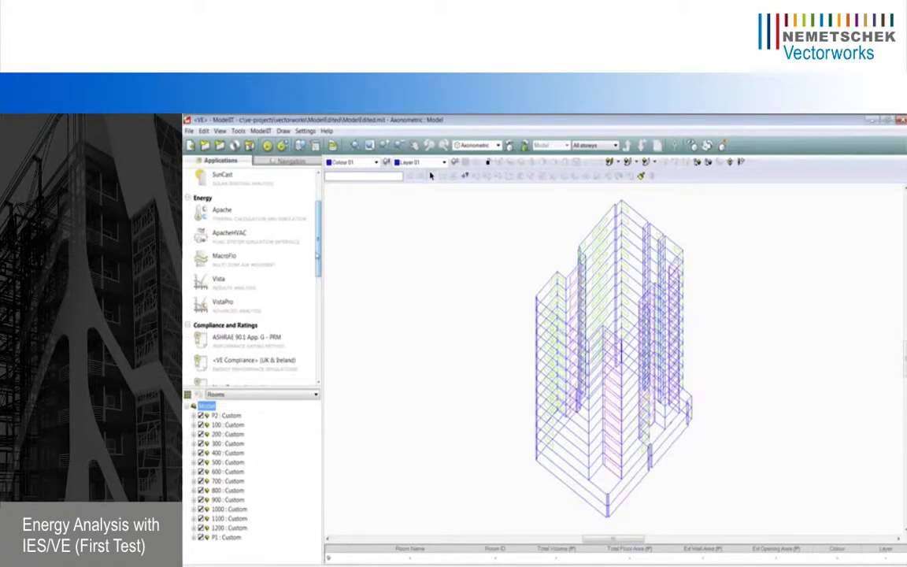
click(223, 256)
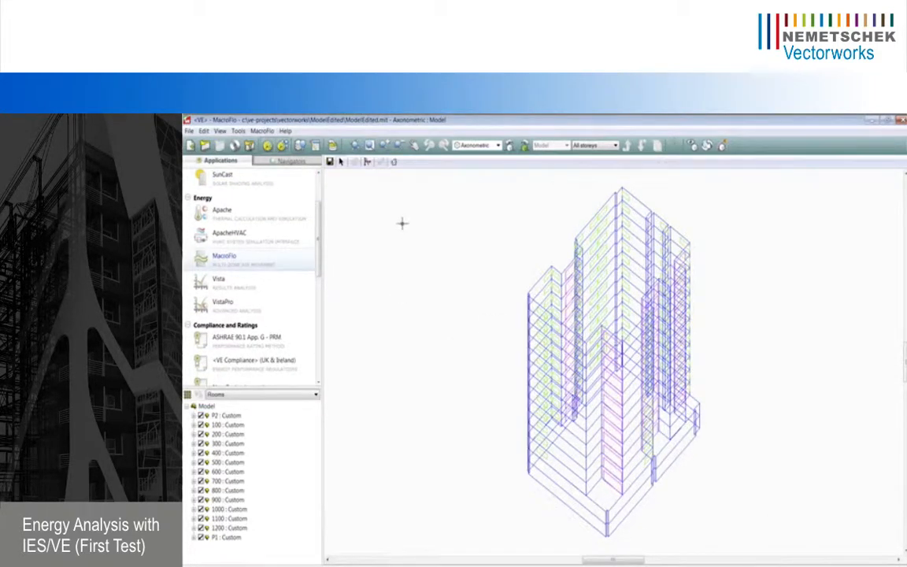
drag(776, 243, 522, 391)
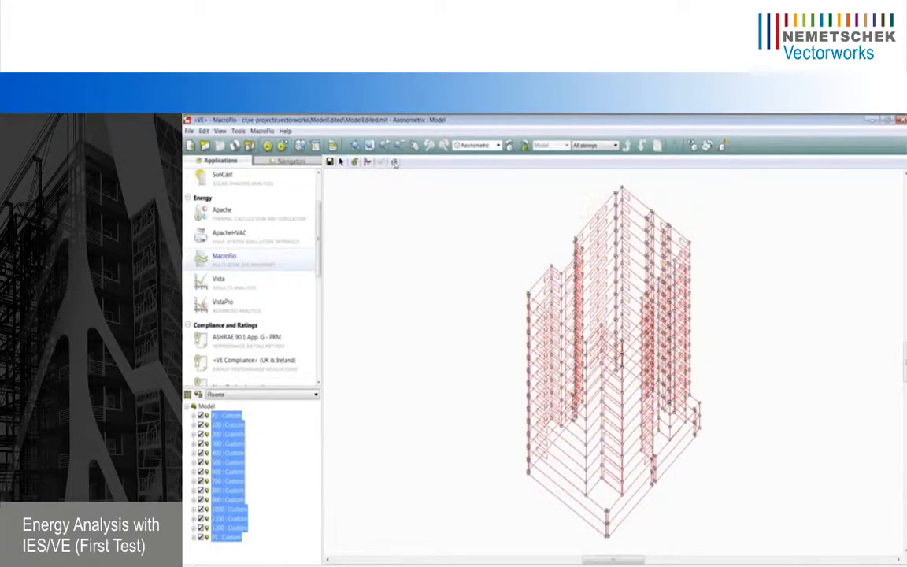
Set the external window opening type to the Window - sash category with an openable area of 50
click(395, 162)
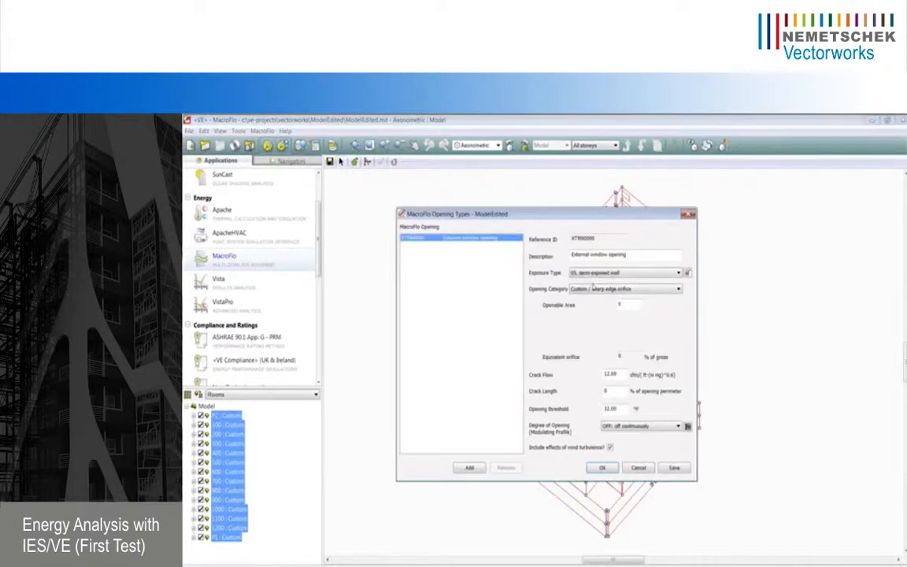
click(677, 289)
click(628, 322)
key(Tab)
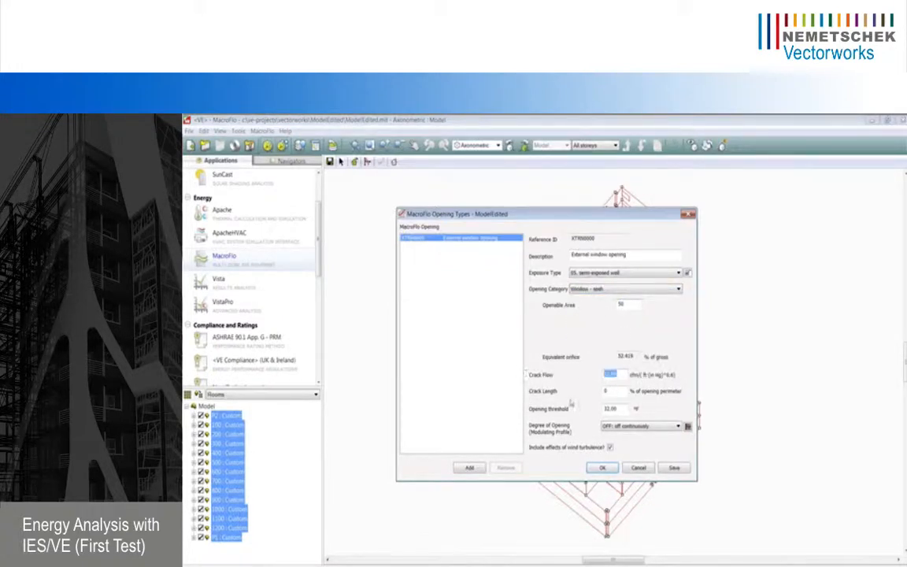
key(Tab)
key(Tab)
Set the opening's modulating profile to the SYS_NTVT Natural Ventilation profile and save the opening type
click(679, 426)
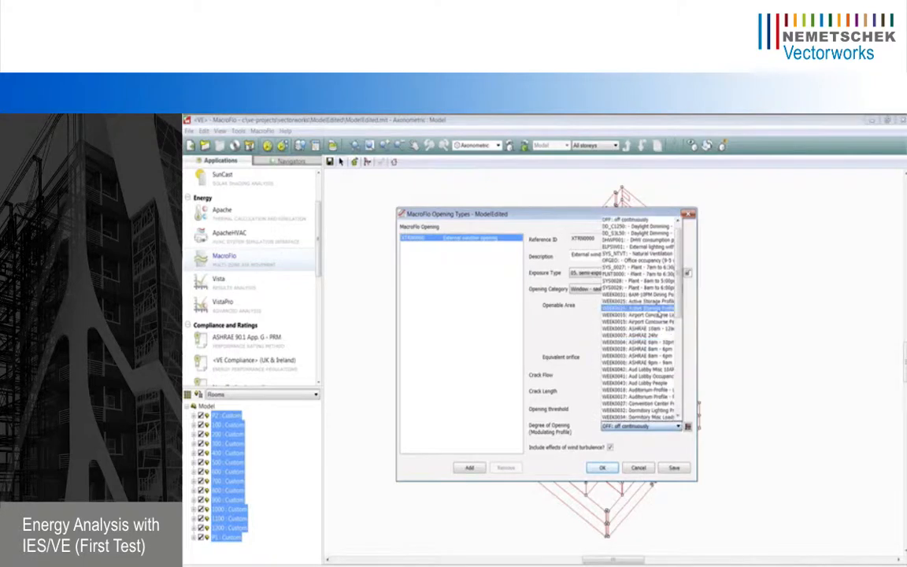
click(638, 254)
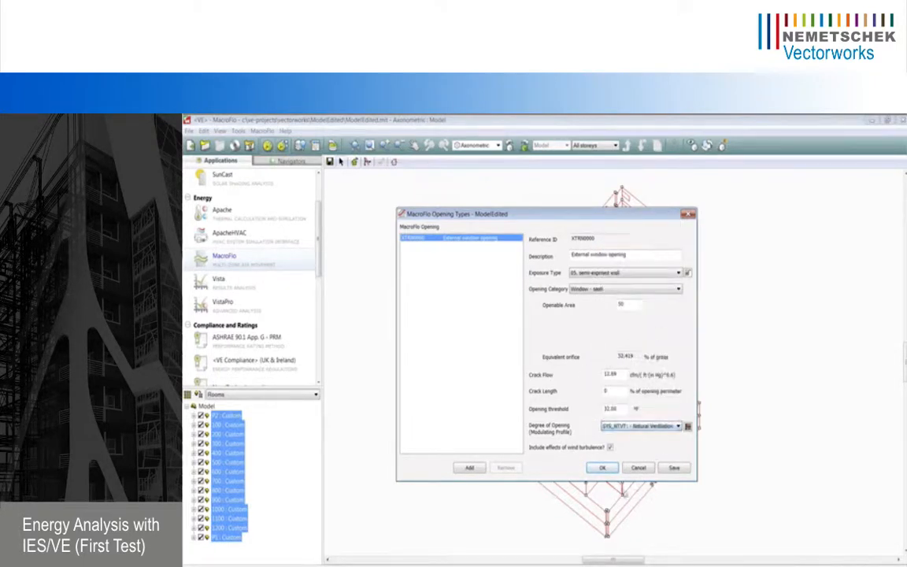
click(673, 469)
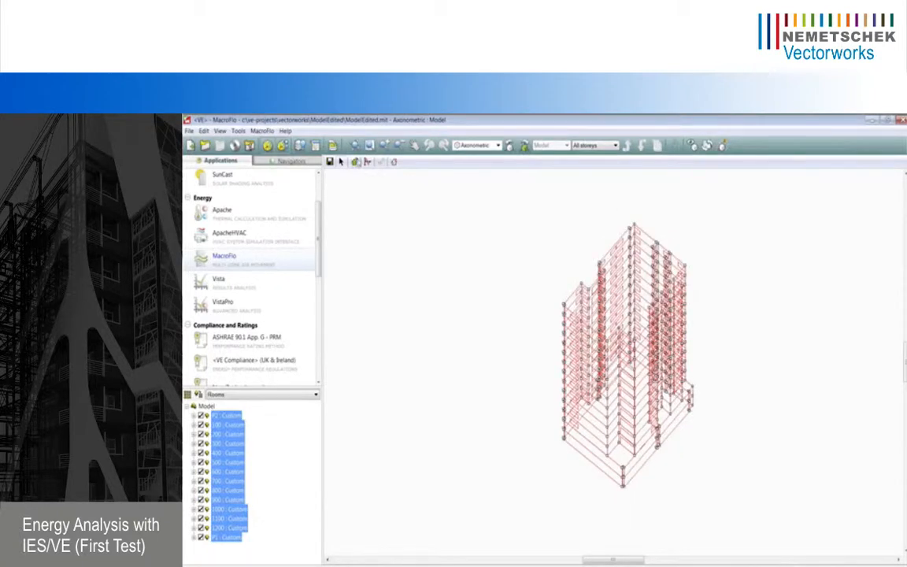
Assign the external window opening type to the selected tower's external glazing
click(357, 162)
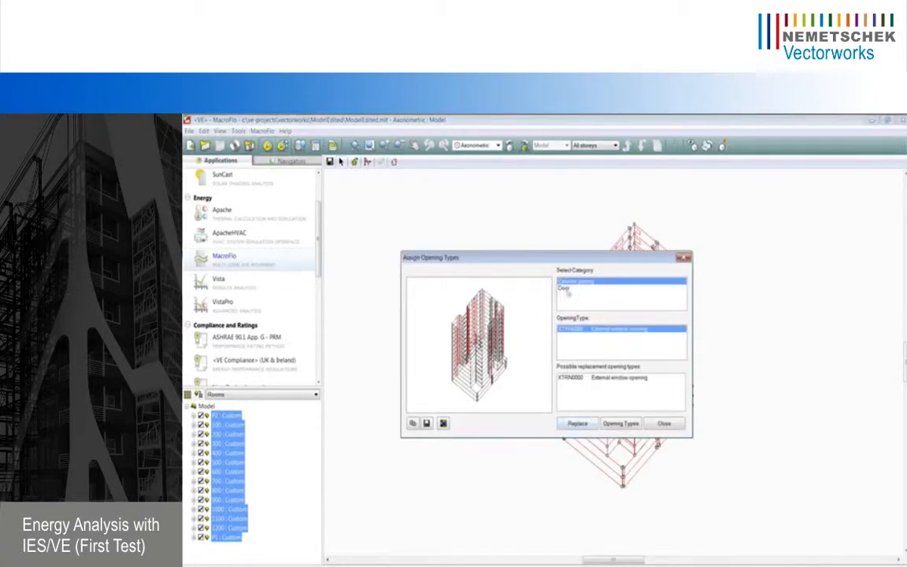
click(604, 380)
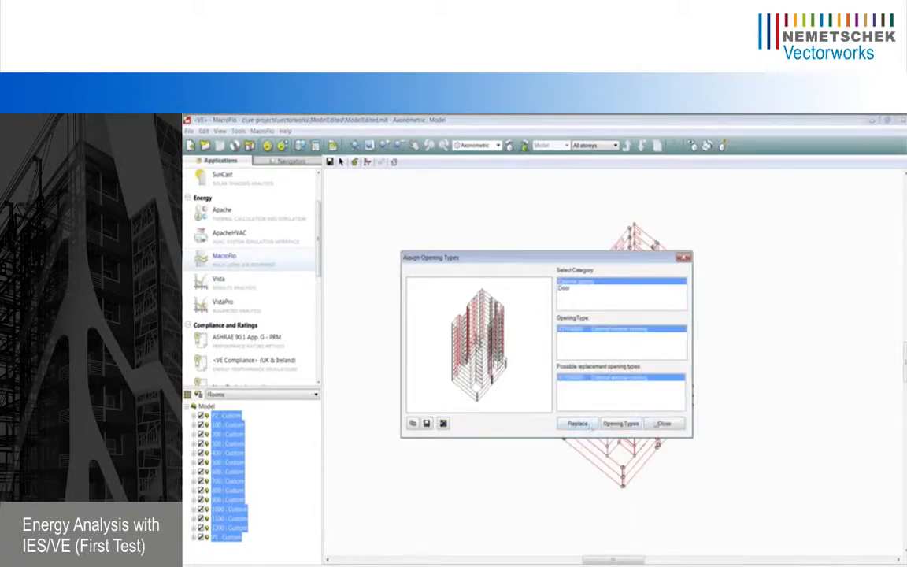
click(591, 426)
Switch to the Apache application and launch the ApacheSim dynamic simulation
click(251, 213)
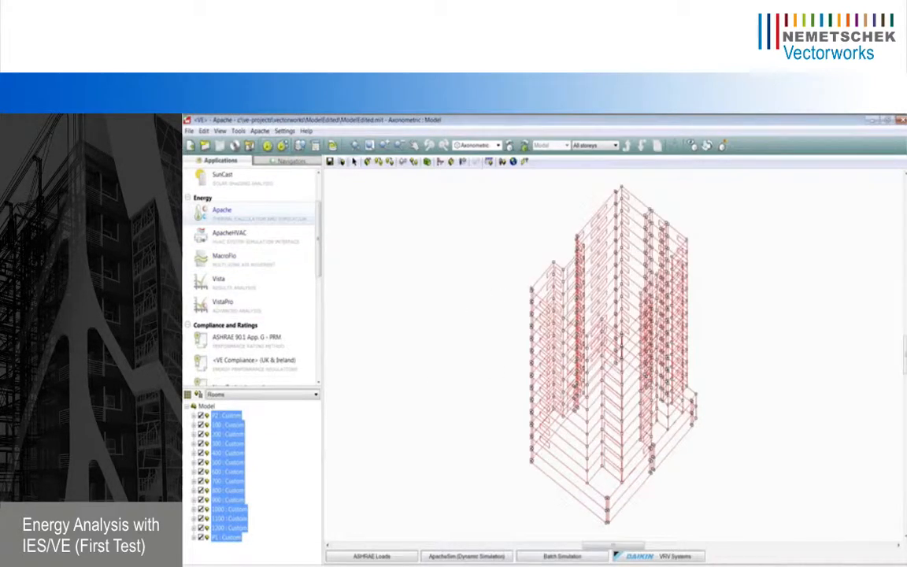
click(441, 559)
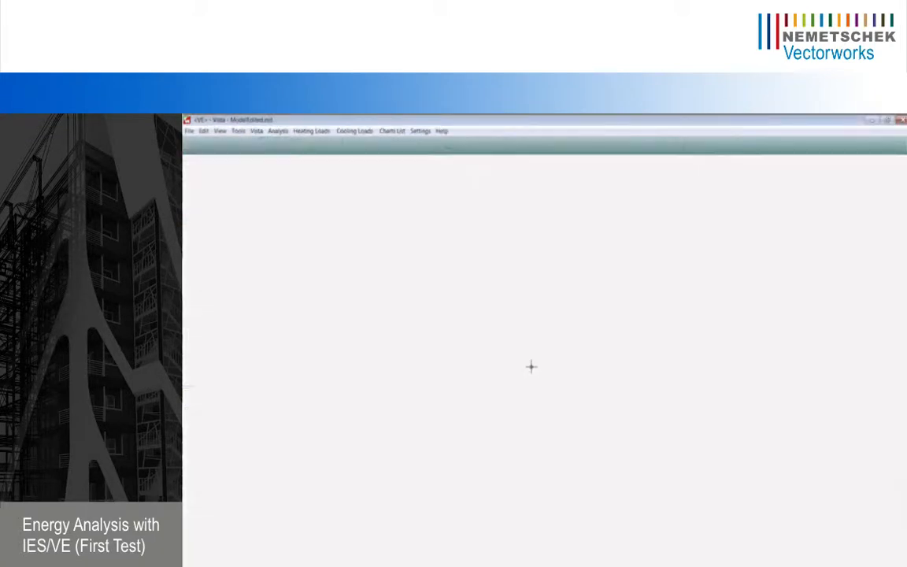
Chart the MacroFlo external vent of room 1200 from the natventtest.aps results
drag(564, 551, 654, 561)
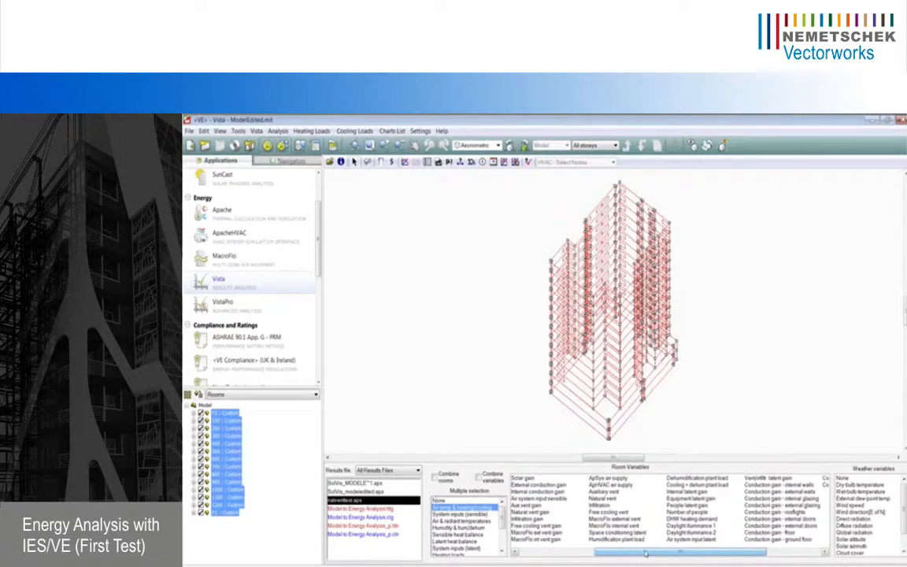
click(615, 520)
scroll(648, 319, up, 1)
click(626, 193)
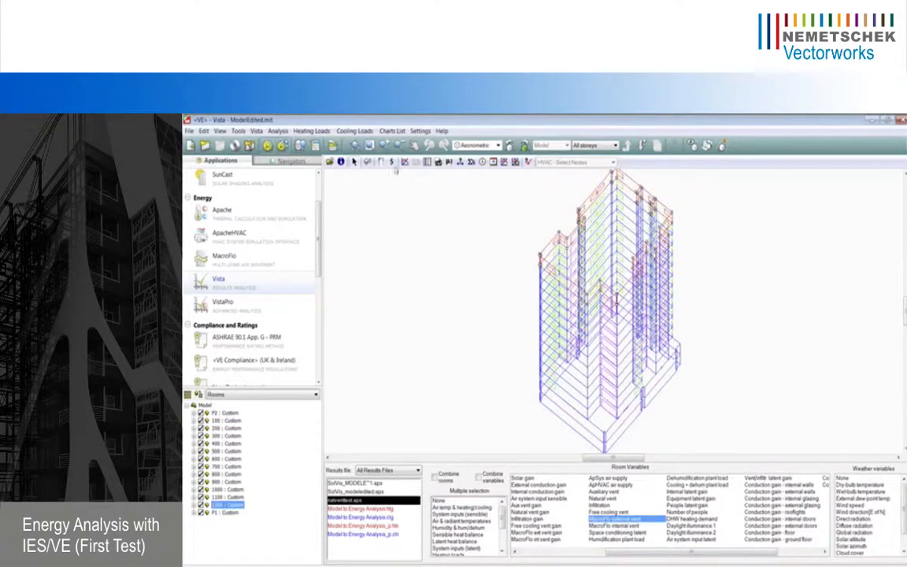
click(381, 162)
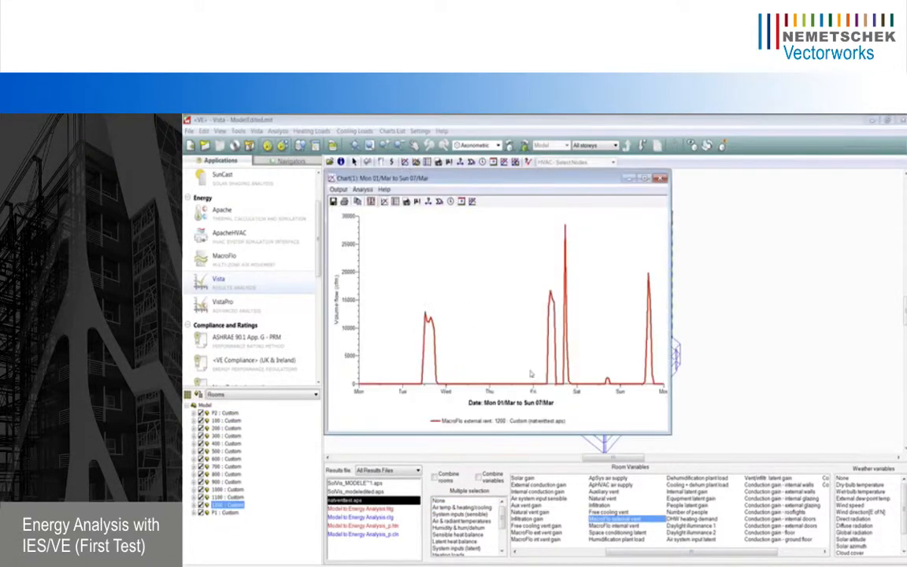
Read the external ventilation flow at the Tuesday and Friday peaks of the chart
click(431, 367)
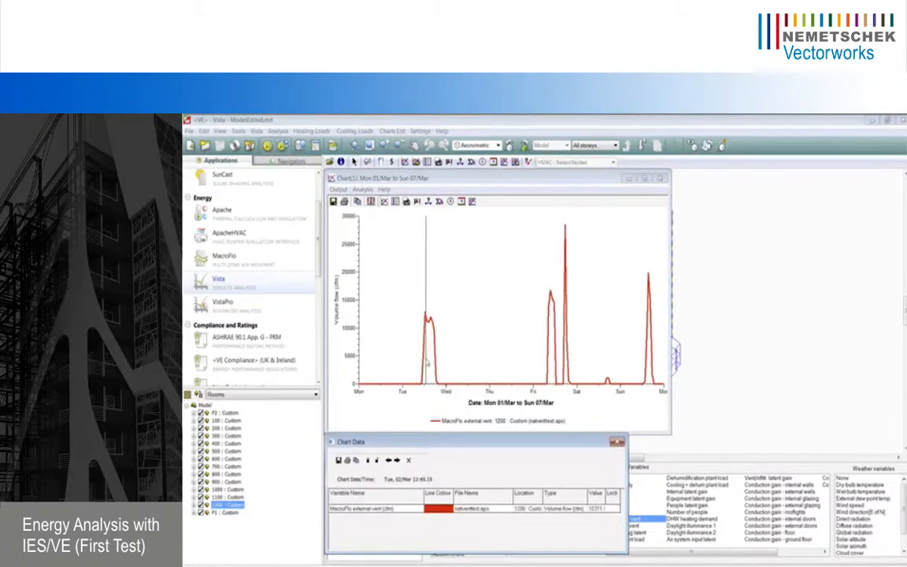
click(551, 364)
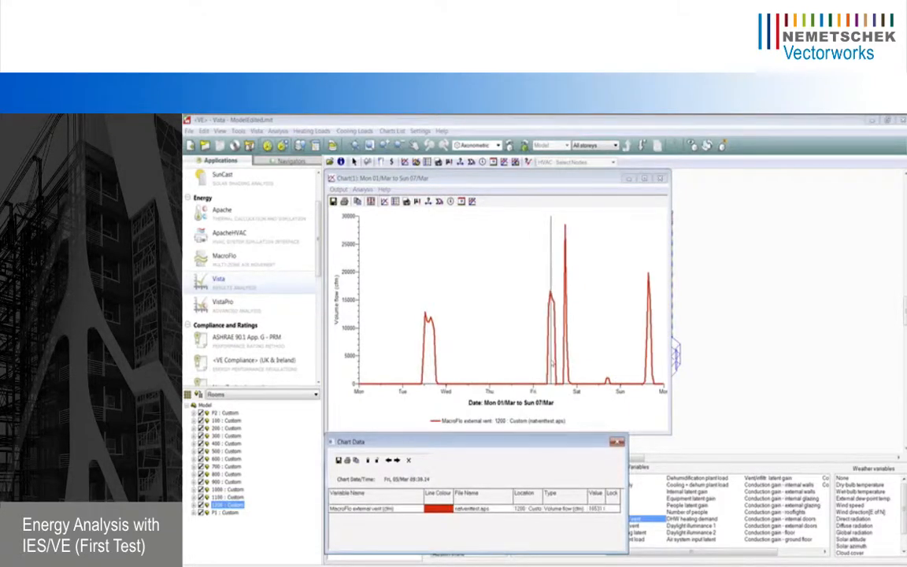
click(558, 369)
Add the dry-bulb temperature weather variable to the chart and read both curves around the ventilation peaks
click(882, 505)
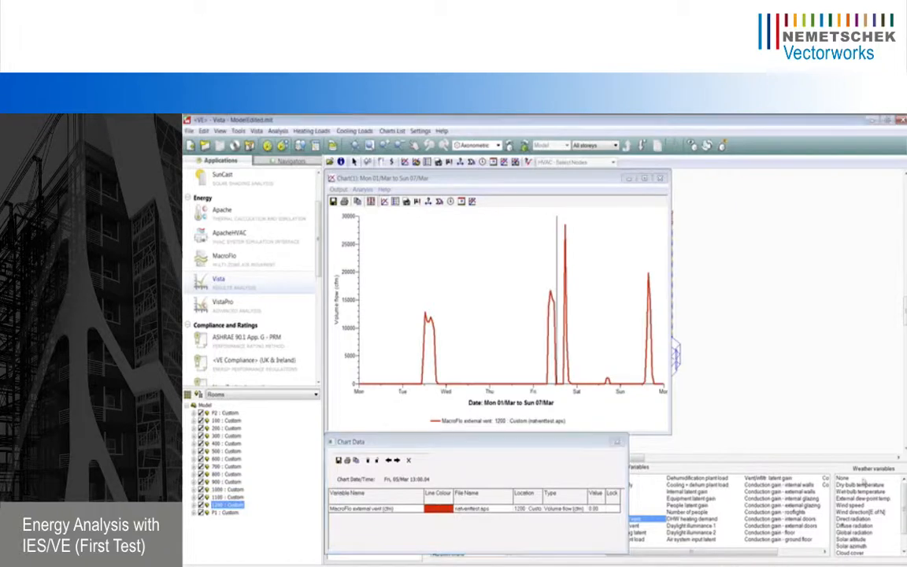
click(864, 484)
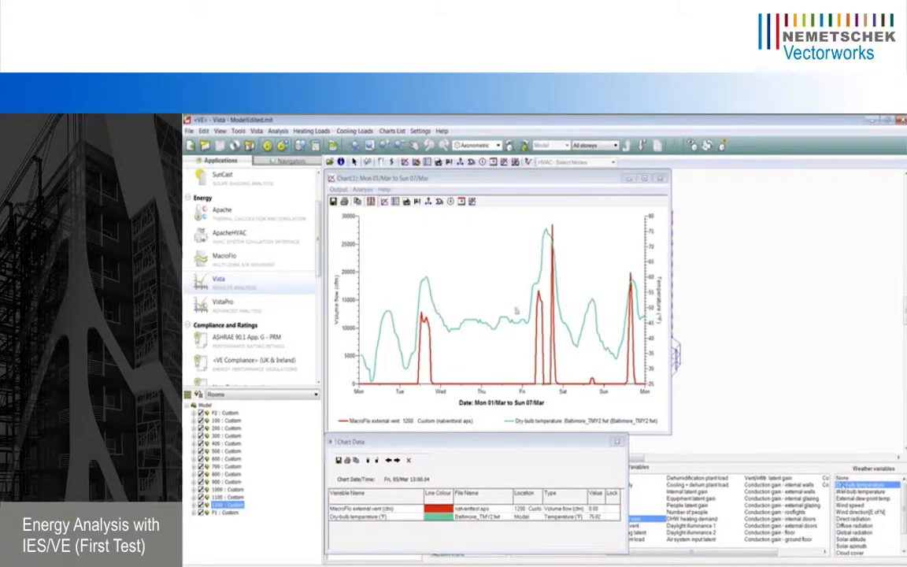
click(421, 344)
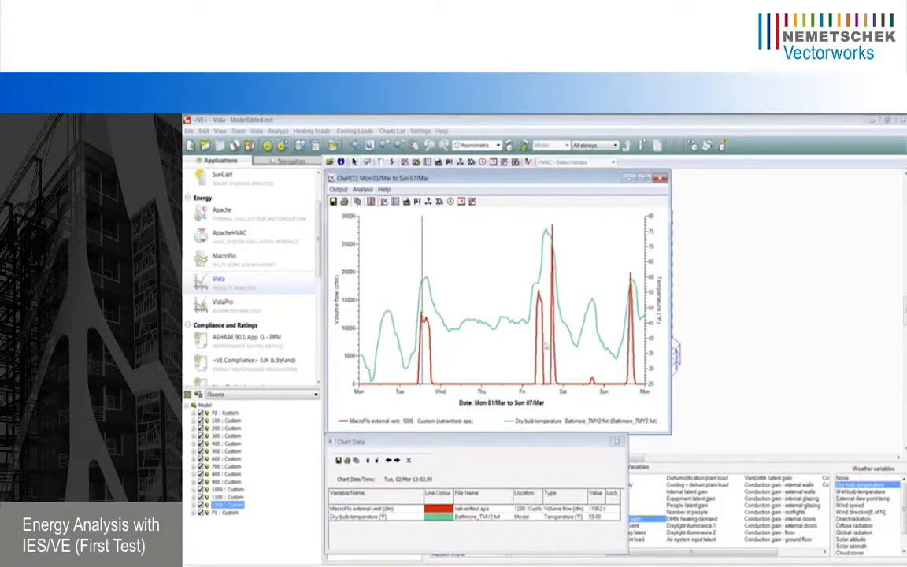
click(617, 345)
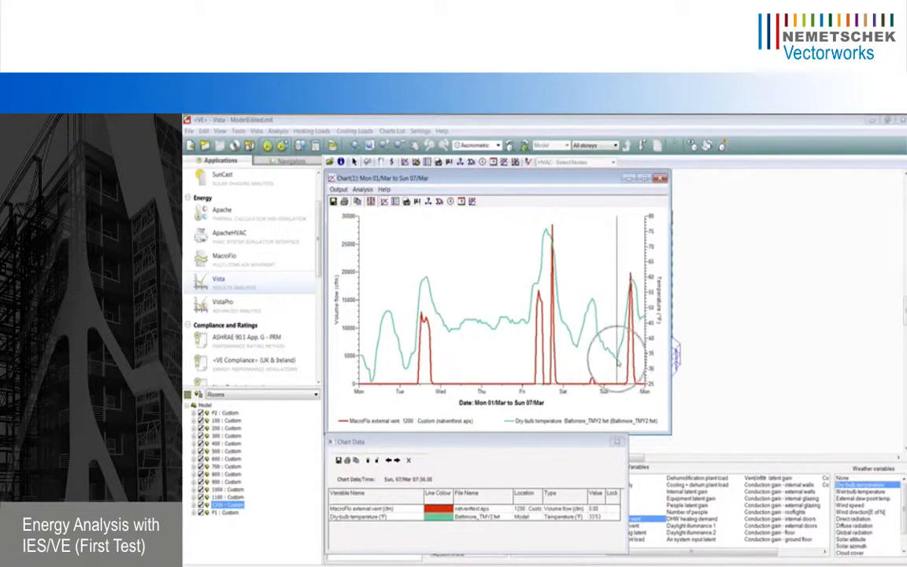
click(545, 347)
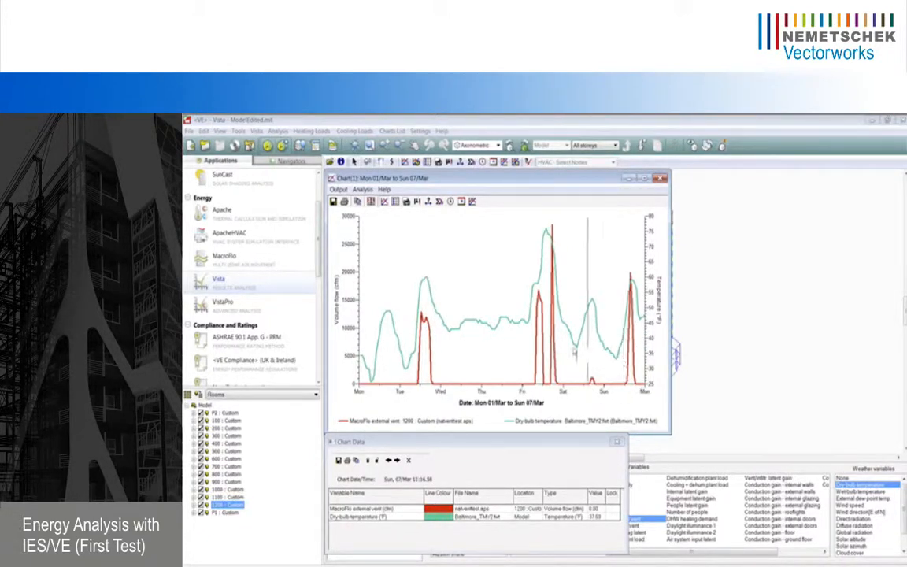
drag(547, 348, 556, 348)
drag(556, 244, 554, 242)
Limit the charted results to Friday 5 March and read both curves shortly before noon
click(370, 202)
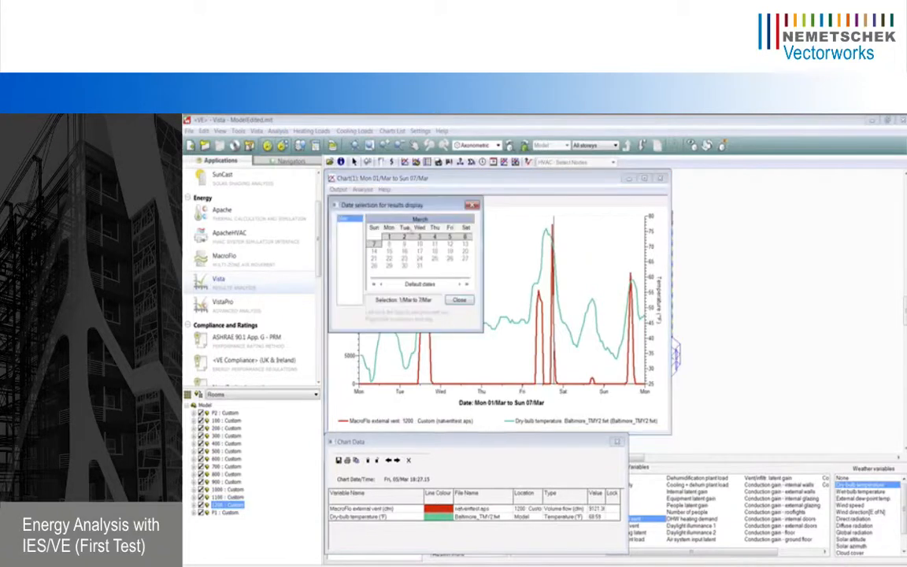
click(449, 237)
drag(433, 207, 804, 242)
mouse_move(493, 260)
mouse_down()
mouse_move(599, 258)
mouse_move(378, 265)
mouse_move(563, 268)
mouse_move(387, 275)
mouse_move(498, 276)
mouse_up()
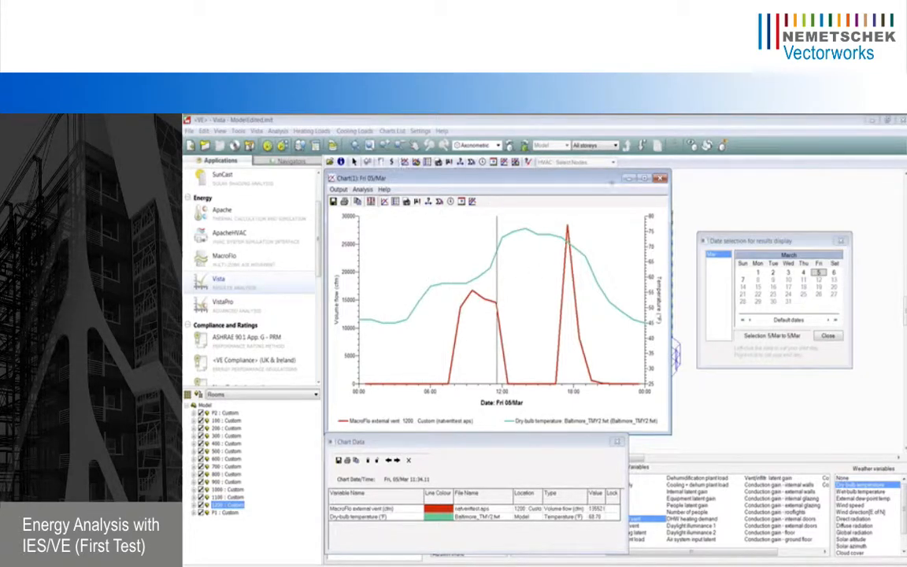
Review the Friday ventilation and temperature results and close the chart
click(680, 172)
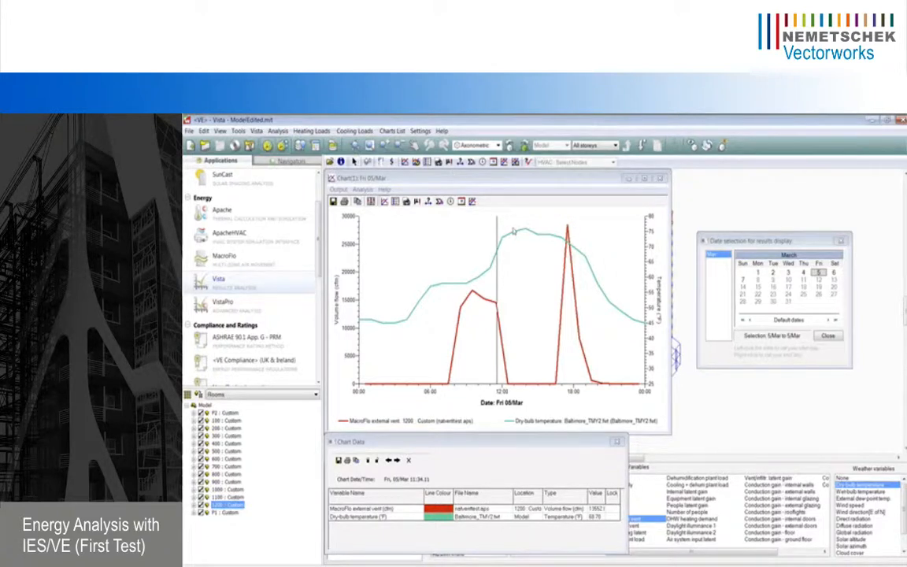
click(394, 201)
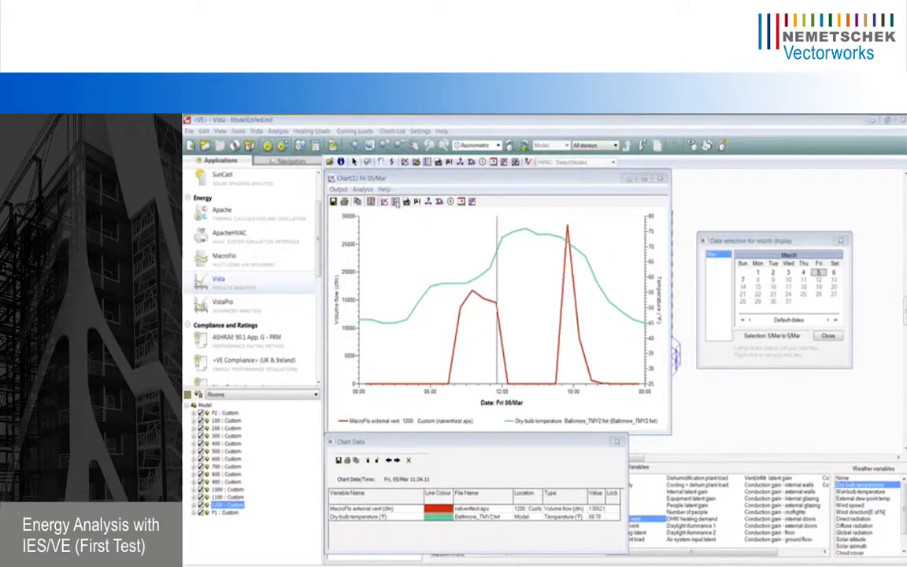
click(662, 415)
drag(662, 415, 662, 415)
click(660, 178)
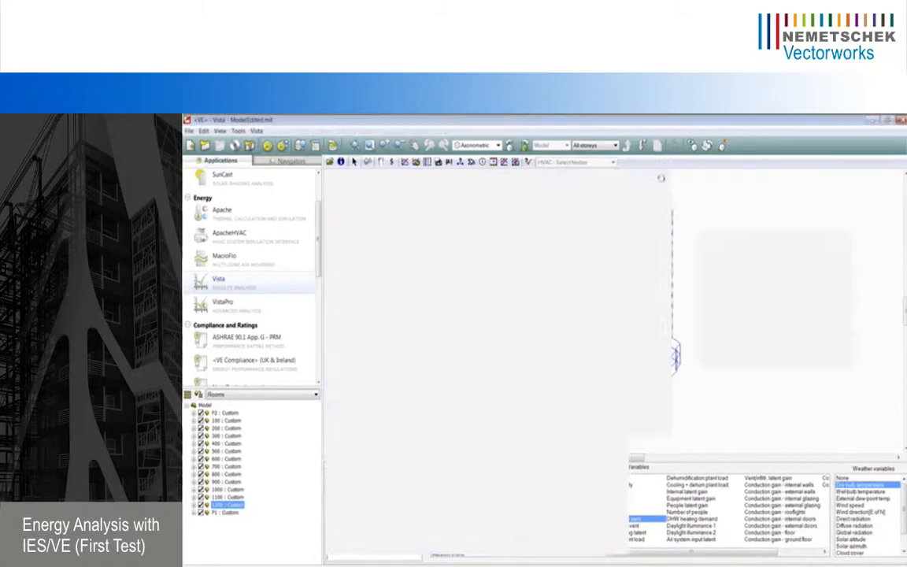
Switch to VistaPro and open the 3D airflow view of the tower with its wind rose
click(245, 304)
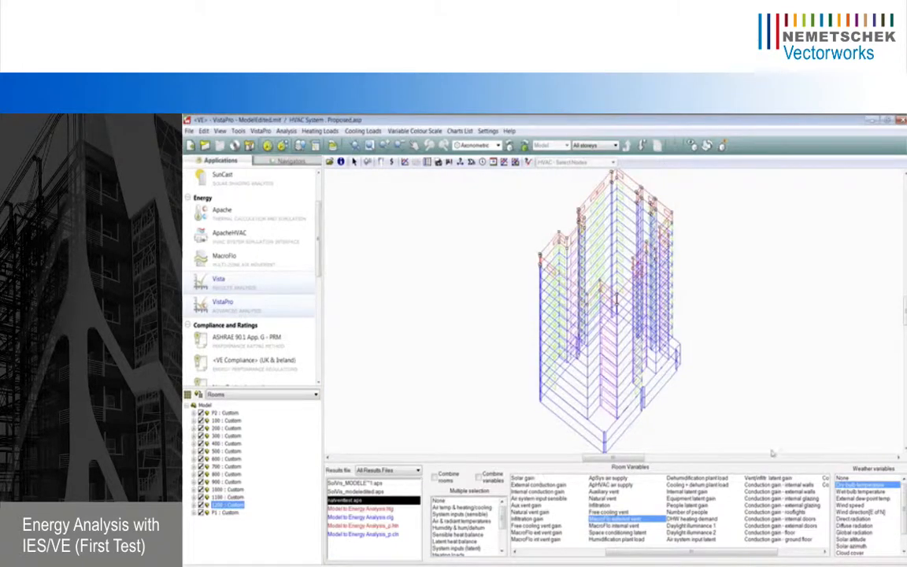
click(473, 502)
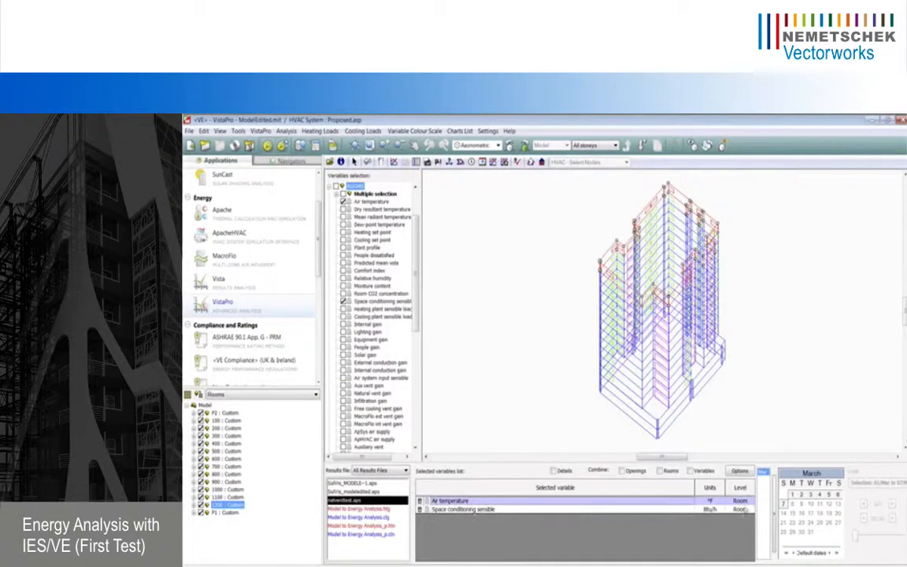
click(531, 161)
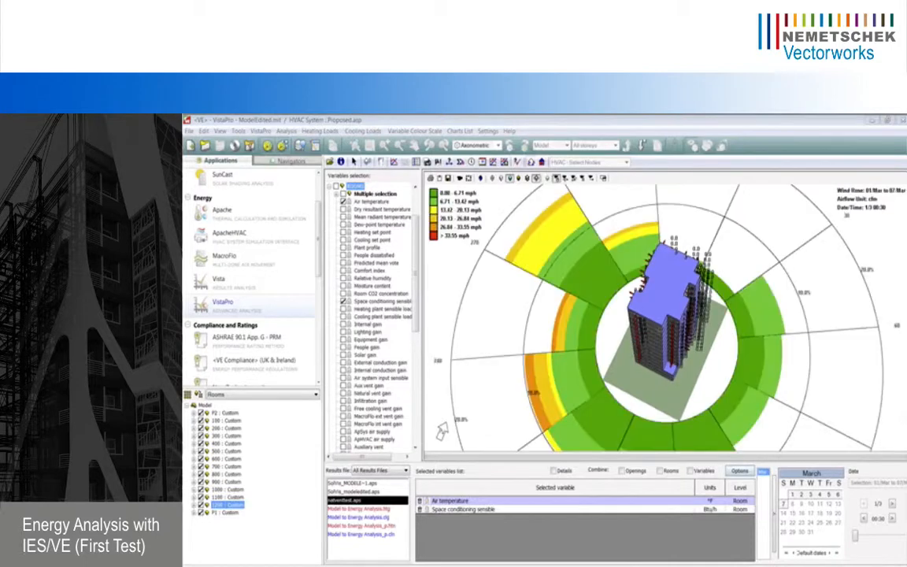
Show the airflow through the tower's openings on 5 March at 10:30 and 17:30, examining the upper storeys
drag(635, 343, 839, 505)
scroll(652, 344, up, 3)
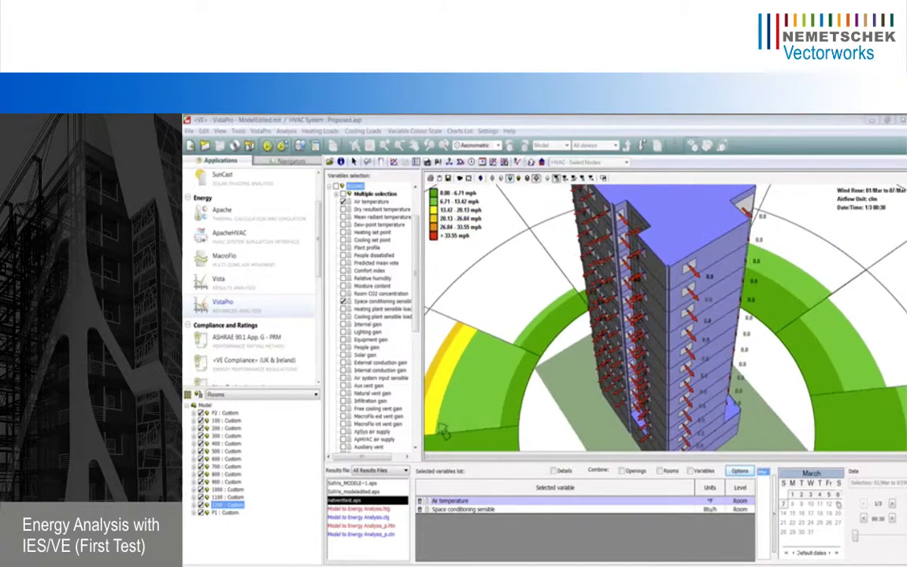
click(828, 495)
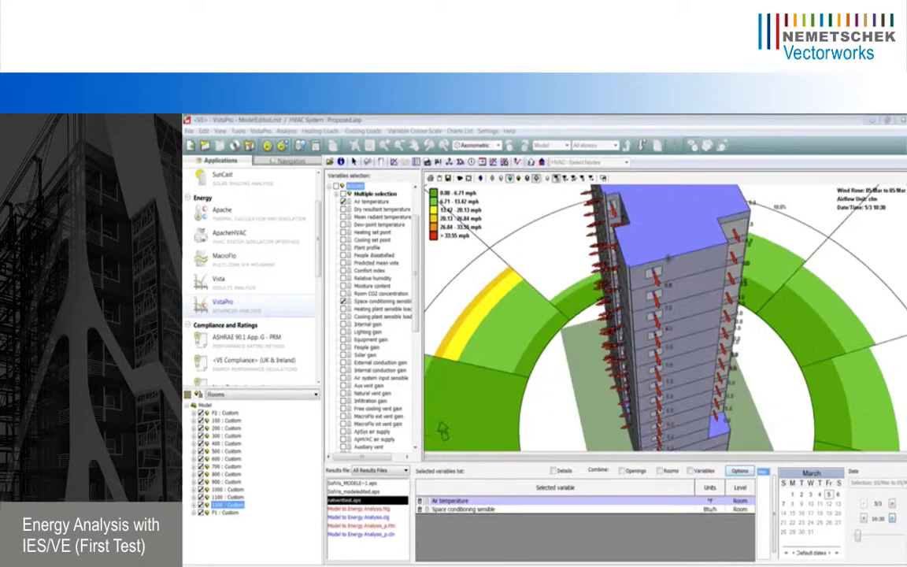
drag(679, 272, 758, 261)
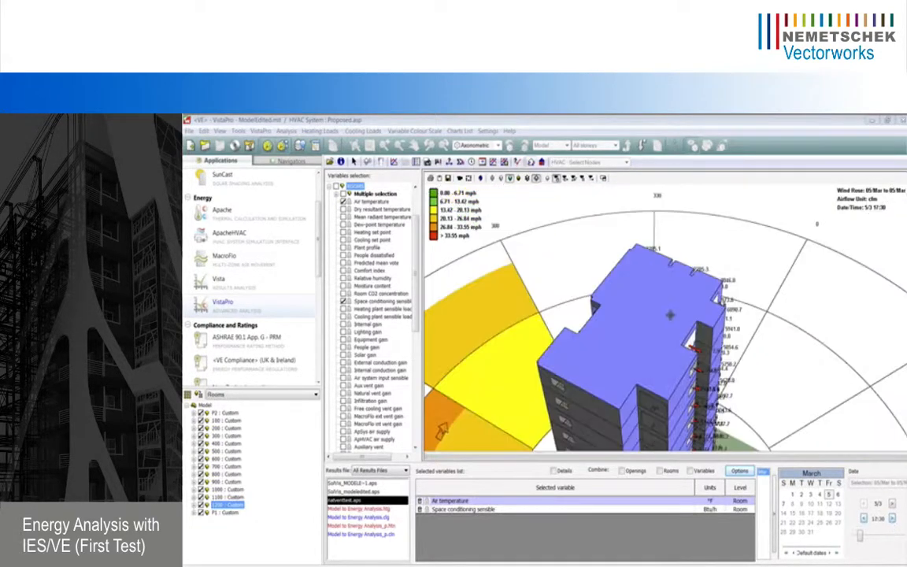
scroll(731, 306, up, 5)
scroll(731, 307, down, 5)
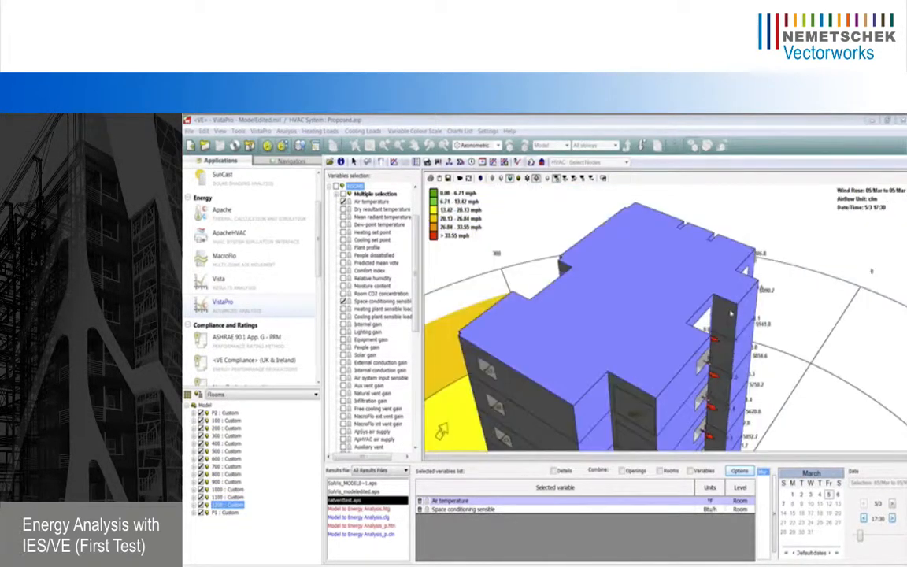
drag(731, 306, 647, 340)
drag(637, 342, 628, 384)
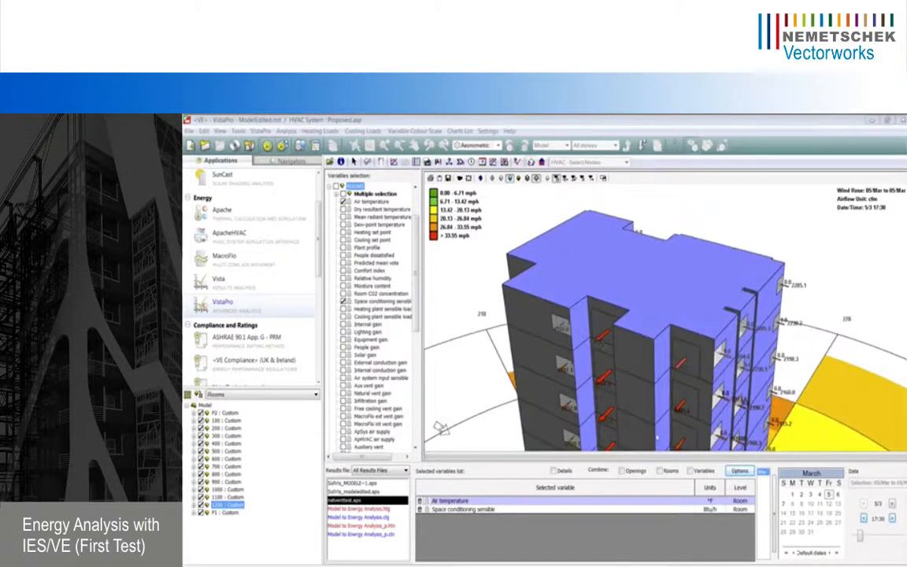
Set the MacroFlo airflow arrow style to Cylindrical in the display options
click(734, 473)
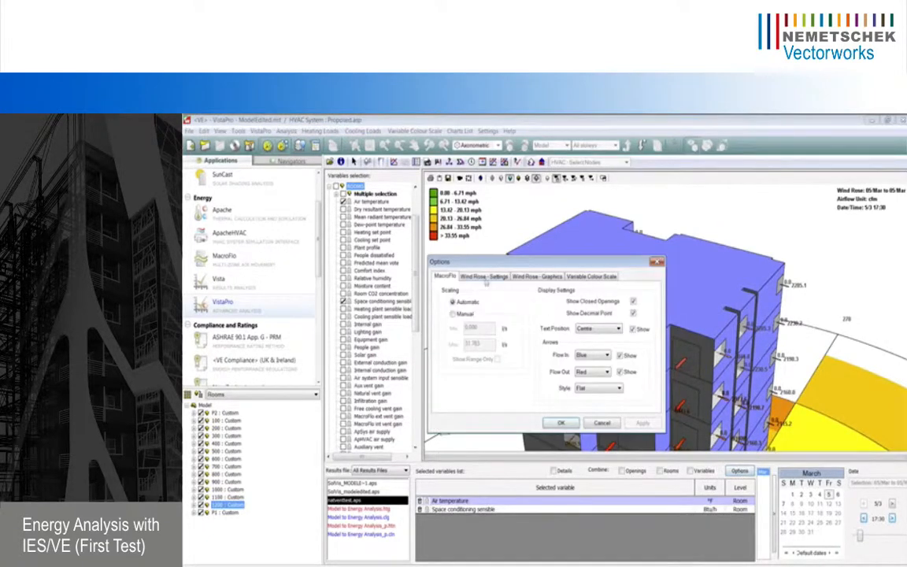
click(485, 277)
click(445, 278)
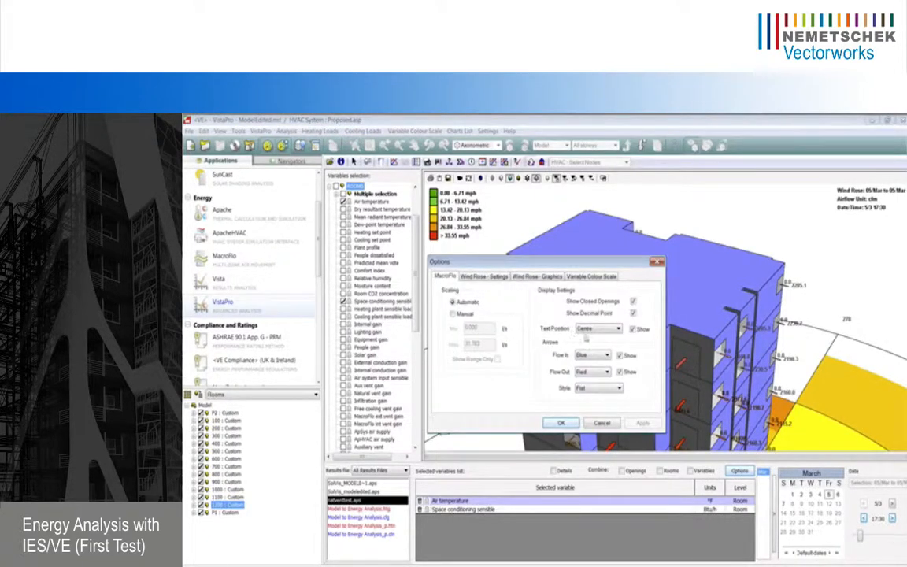
click(615, 390)
click(597, 361)
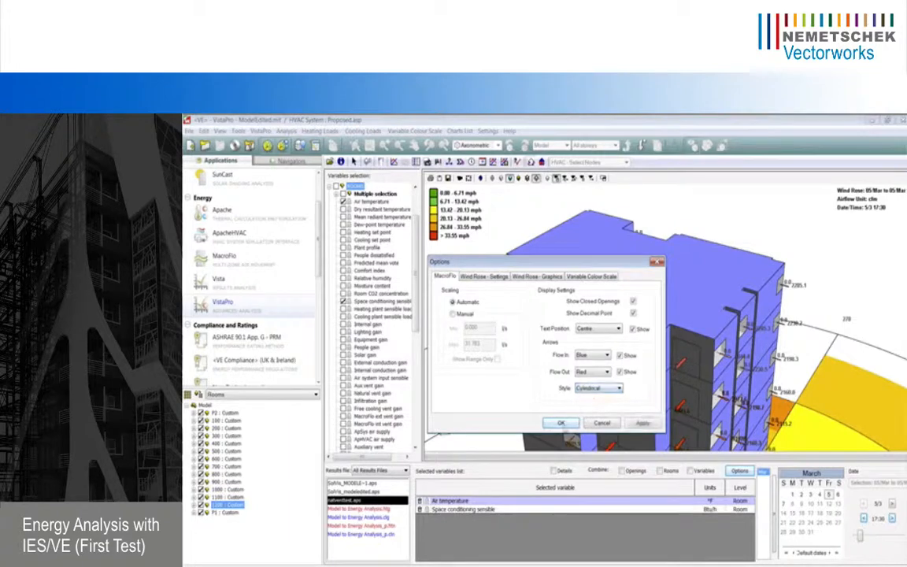
click(561, 423)
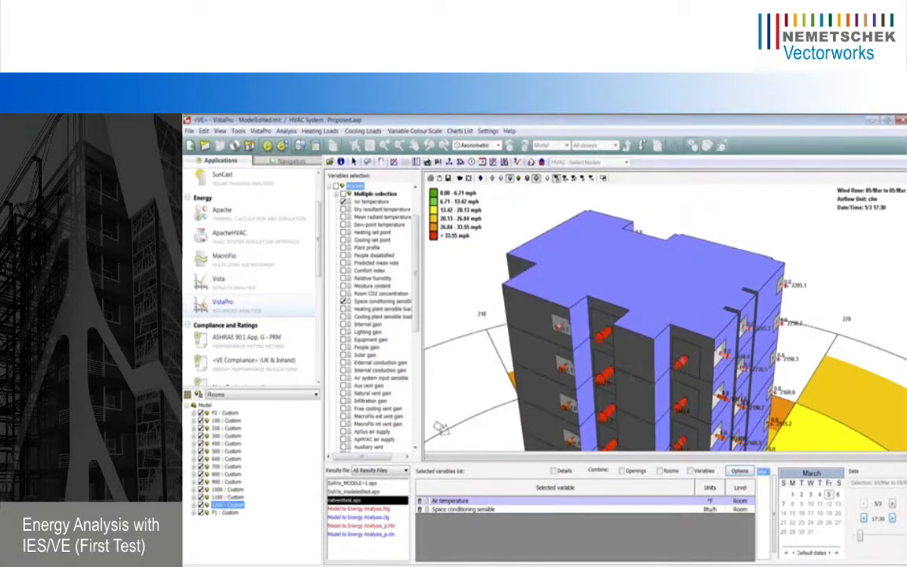
Inspect the airflow arrows around the tower's upper storeys in another display mode and leave the airflow view
drag(646, 367, 591, 368)
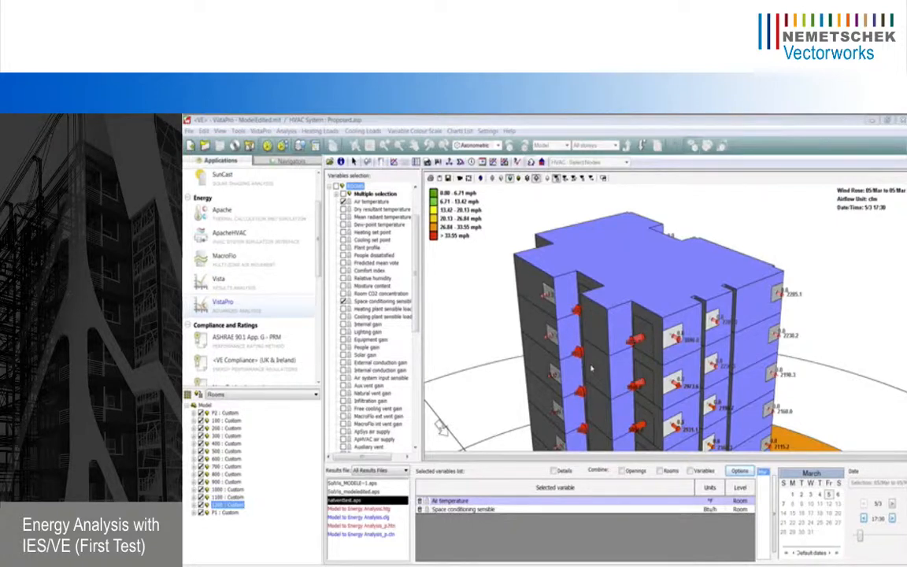
drag(592, 368, 556, 367)
click(492, 179)
drag(555, 308, 511, 280)
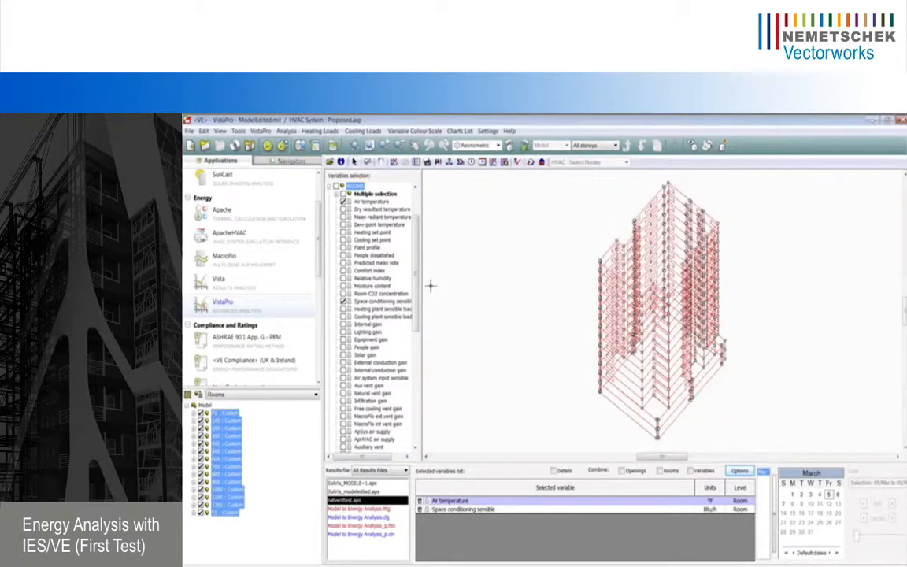
Switch to the FlucsDL daylighting application and display only storey 13 at 121.555 ft
scroll(320, 260, down, 8)
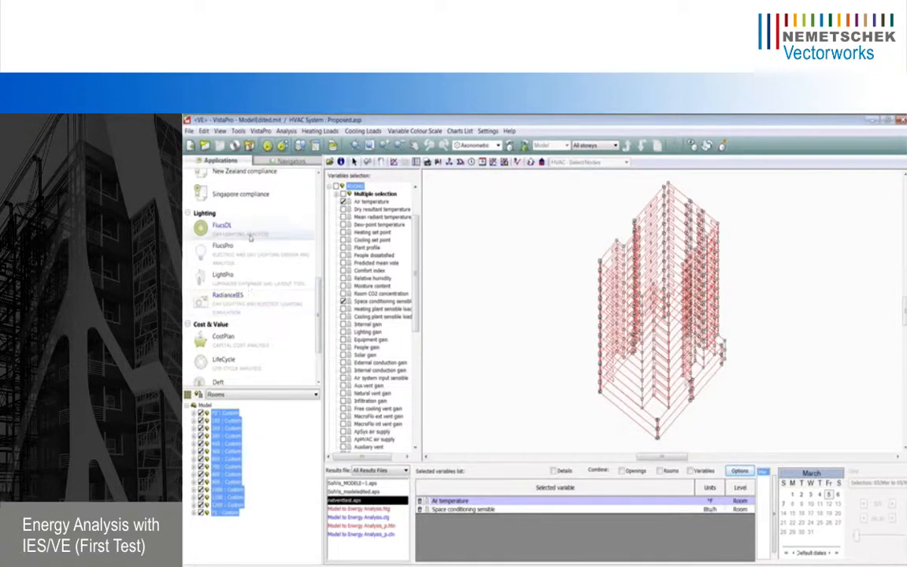
click(249, 233)
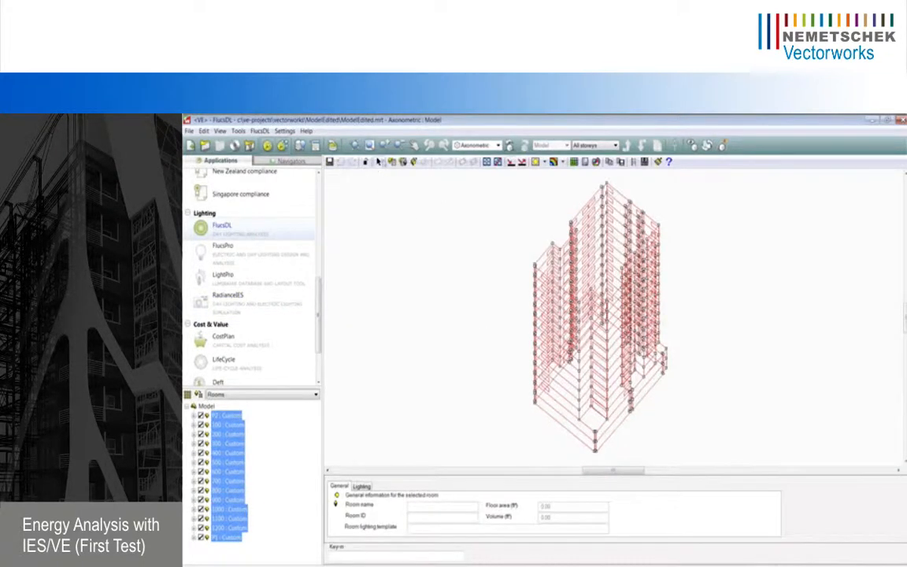
click(606, 145)
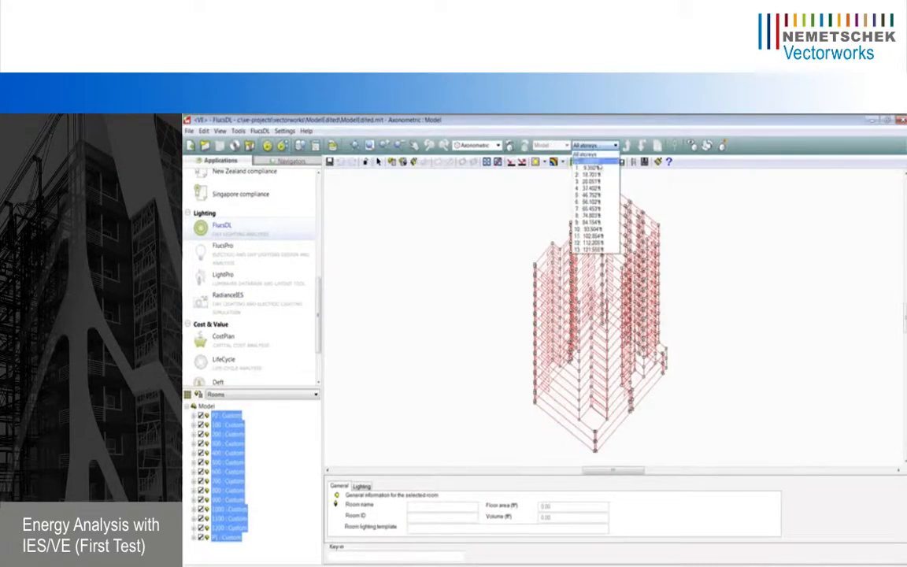
click(572, 221)
click(606, 144)
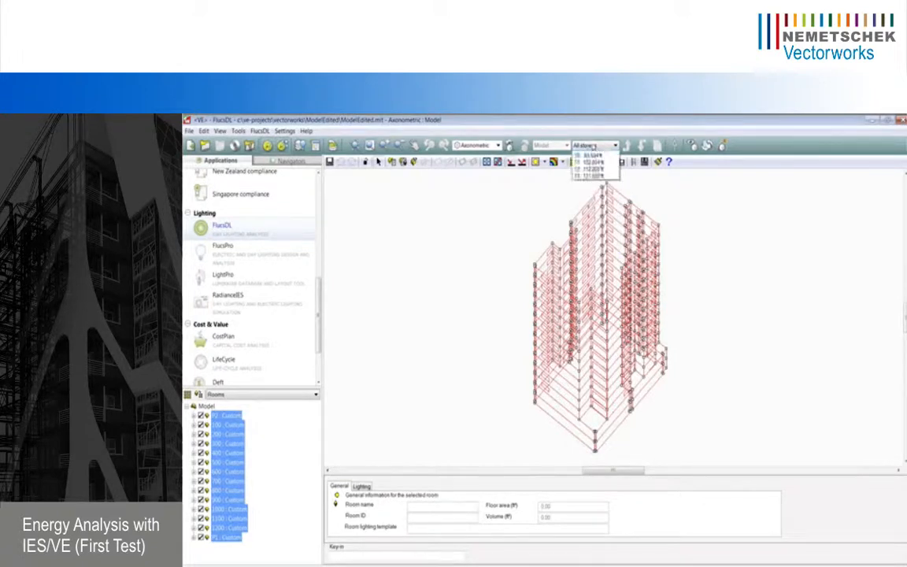
click(586, 249)
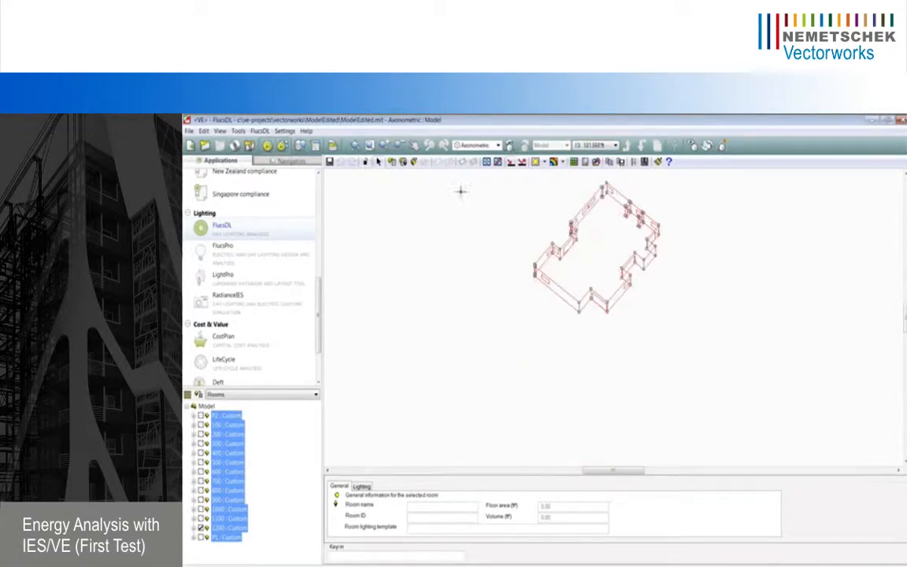
Run the daylight analysis for all selected rooms with the default CIE standard overcast sky parameters and display the results on all storeys
click(487, 163)
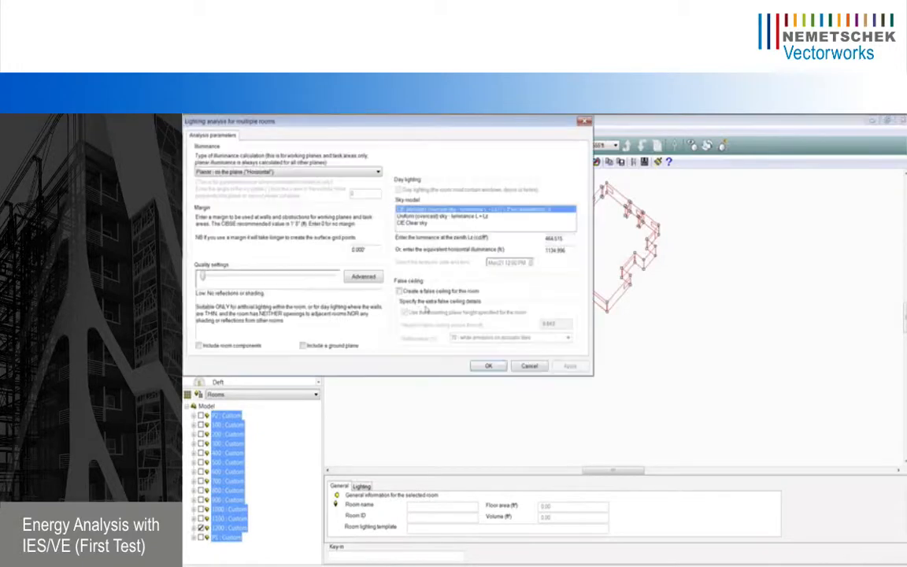
click(499, 367)
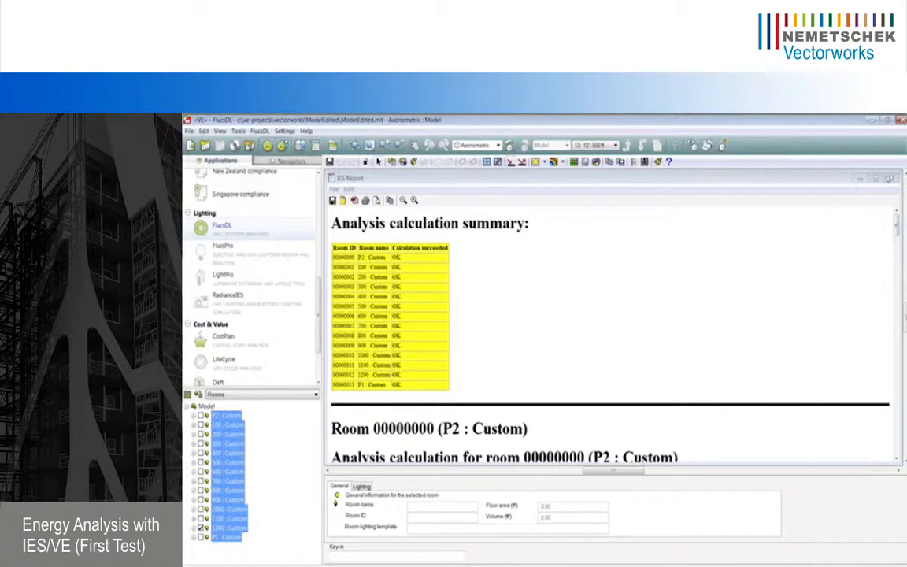
click(497, 146)
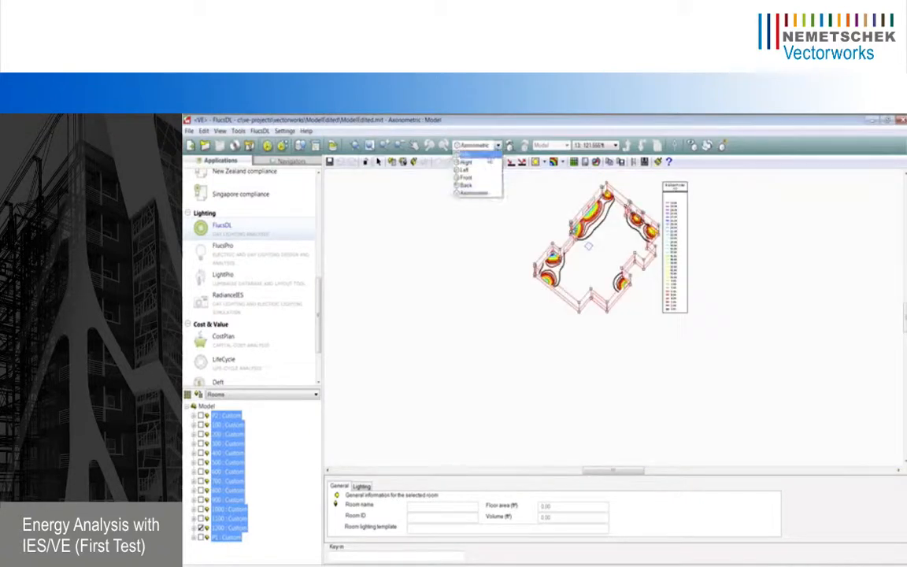
click(594, 146)
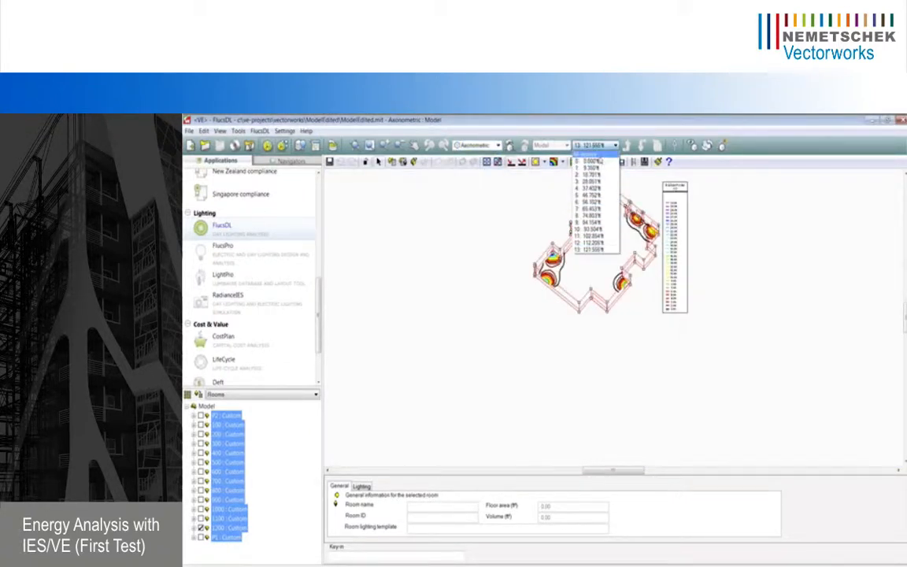
click(587, 153)
View the daylight factor contours in plan, going through the lowest storeys one at a time up to storey 2 at 18.701 ft
click(494, 146)
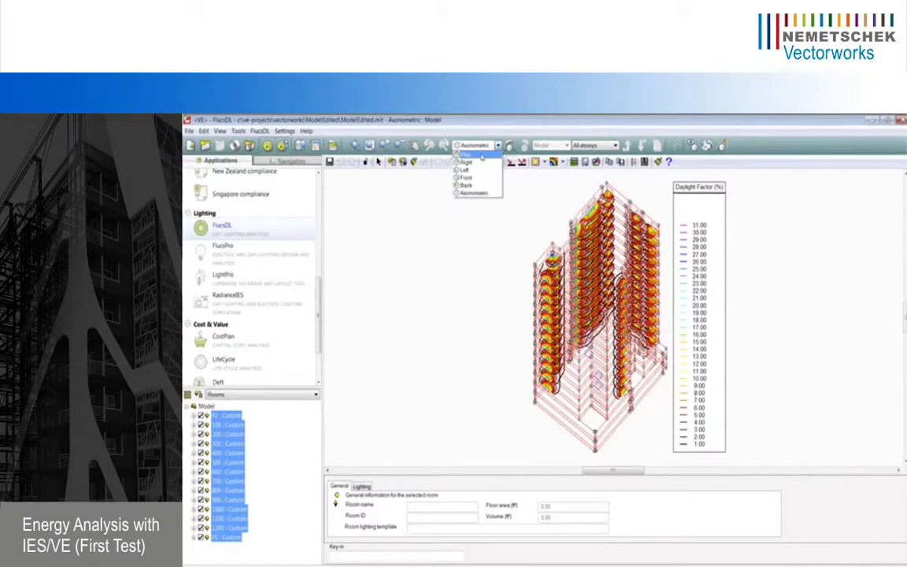
click(479, 155)
click(595, 146)
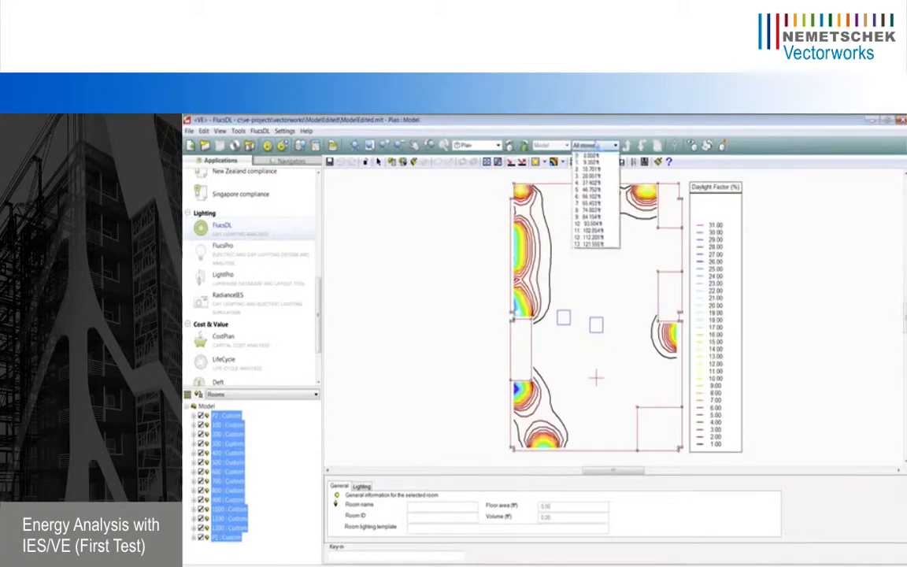
click(607, 161)
click(600, 145)
click(598, 168)
click(596, 146)
click(598, 177)
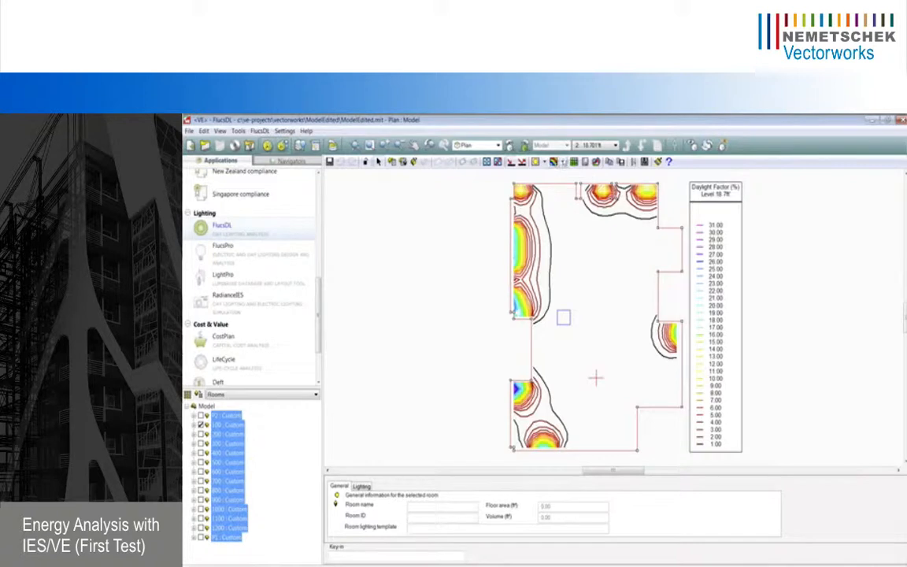
Display the storey's daylight results as filled contours and as a filled threshold contour with a daylight factor of 2%
click(554, 162)
click(571, 187)
click(558, 164)
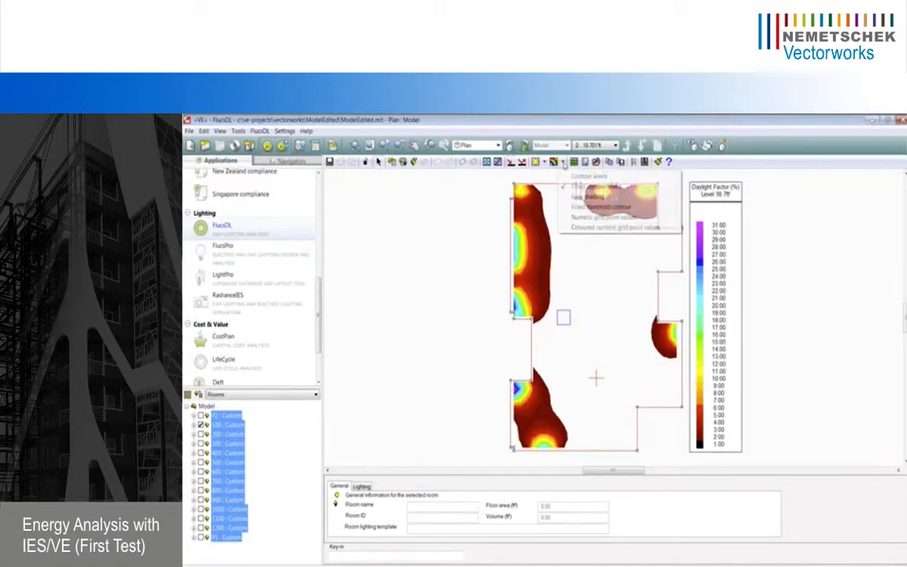
click(585, 208)
double_click(409, 228)
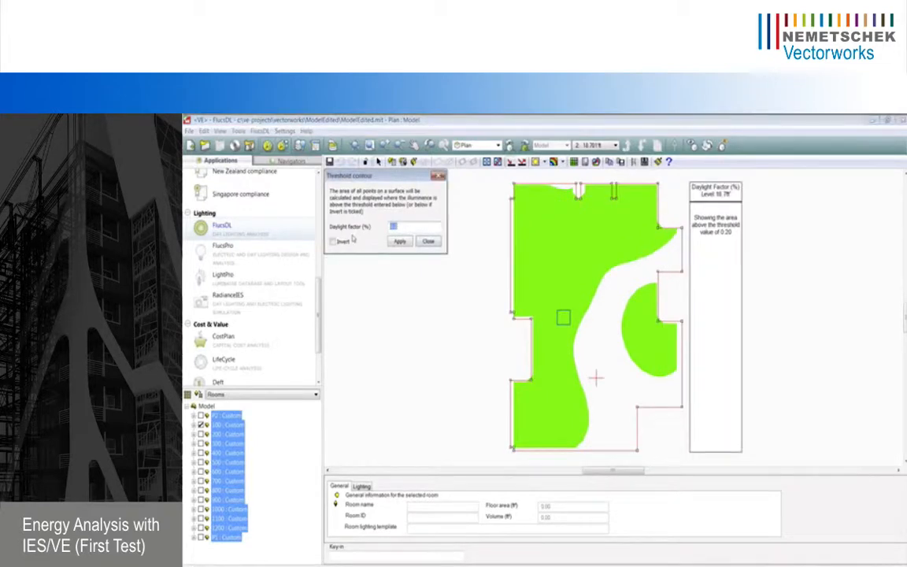
text(2)
click(400, 242)
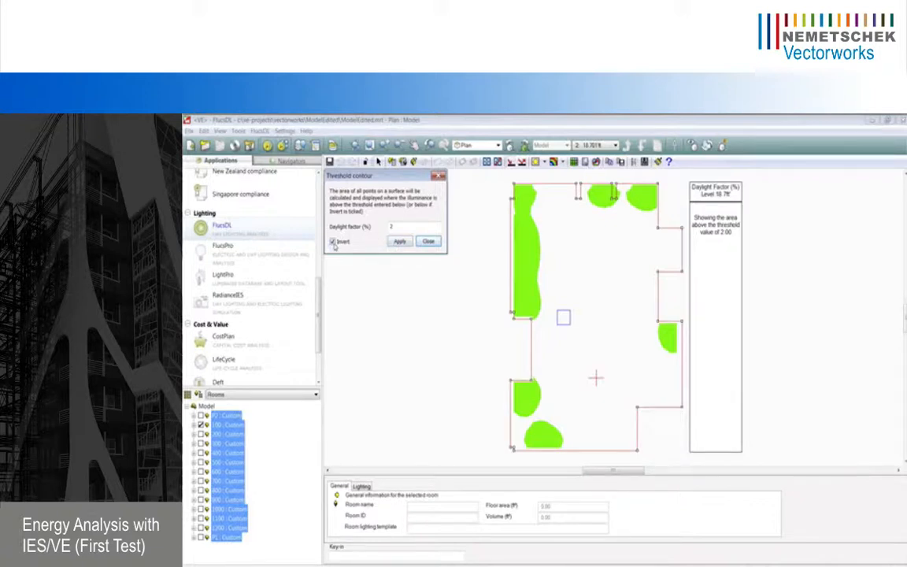
Invert the threshold contour to view the area below 2%, restore the area above it, and close the threshold settings
click(401, 241)
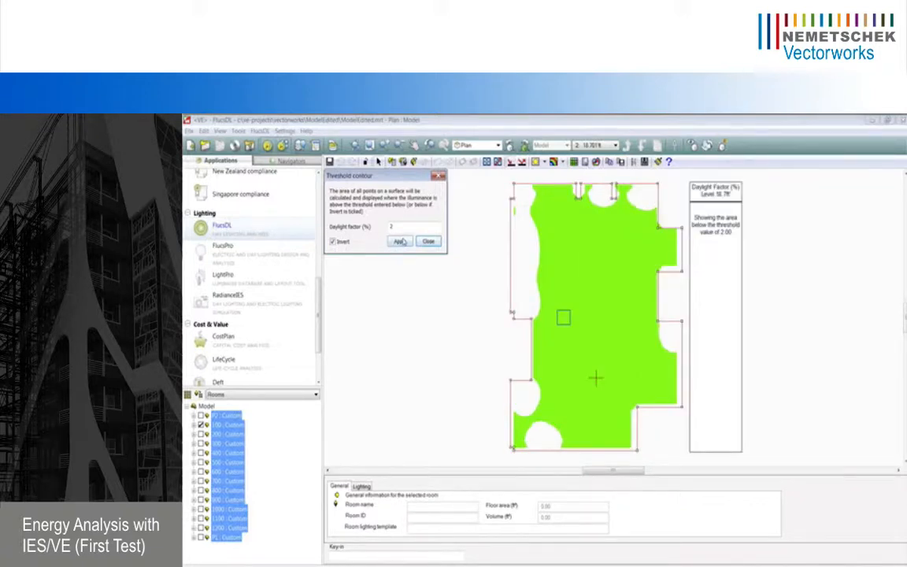
click(333, 241)
click(400, 241)
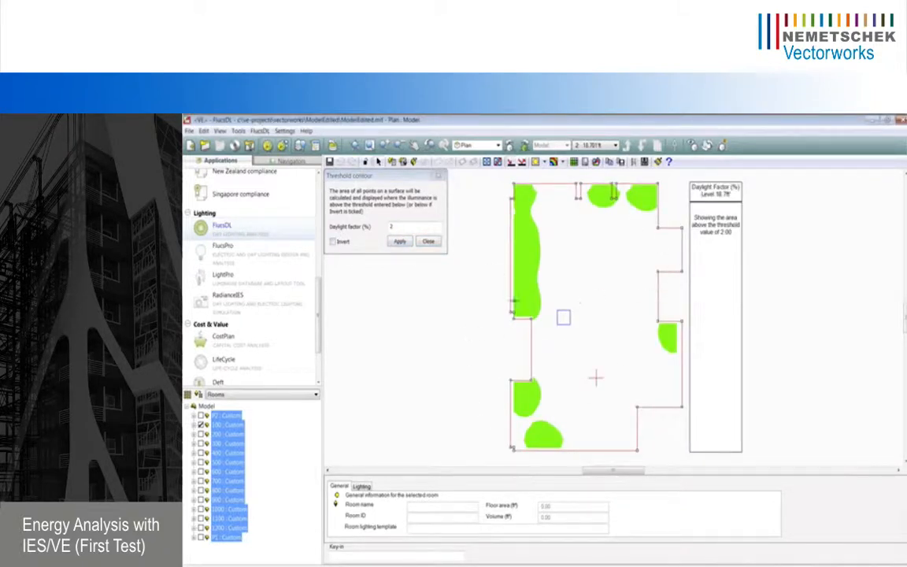
click(438, 178)
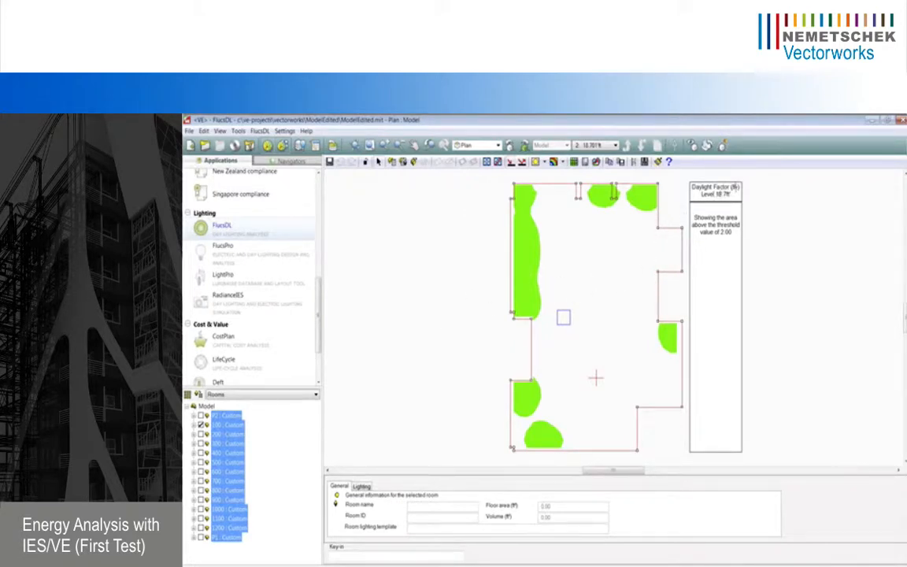
Display the threshold contours for all storeys in the axonometric view
click(590, 144)
click(590, 160)
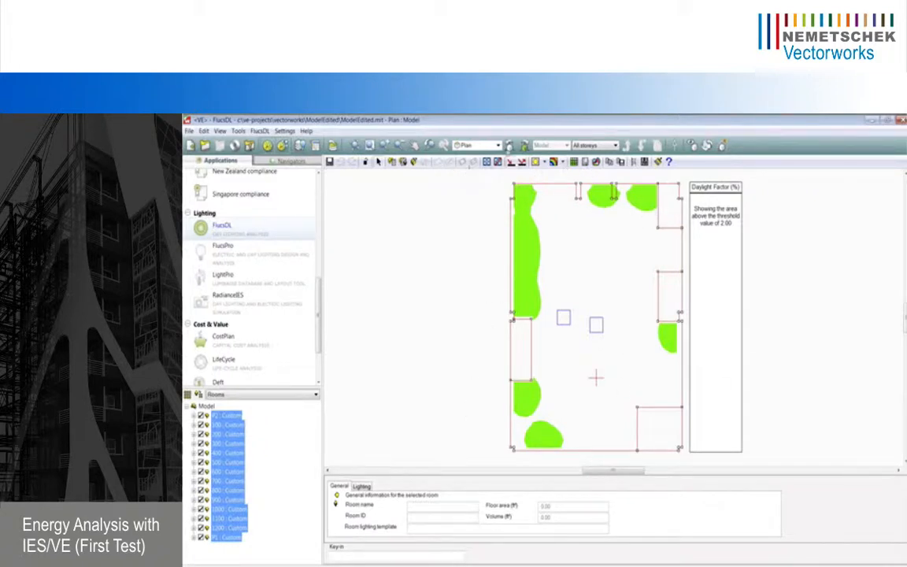
click(476, 145)
click(476, 191)
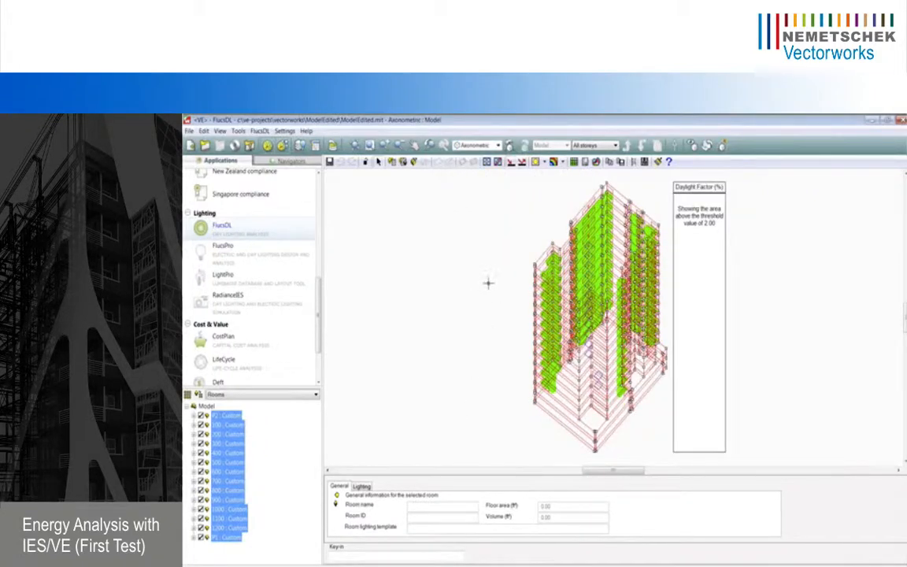
Switch to the RadianceIES application and select the upper-storey room 1200 : Custom
click(268, 259)
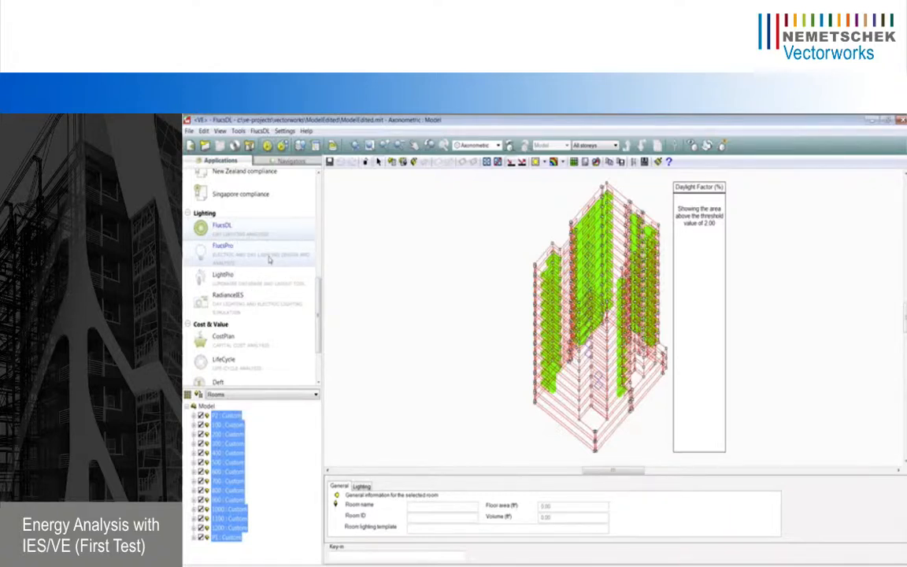
click(245, 306)
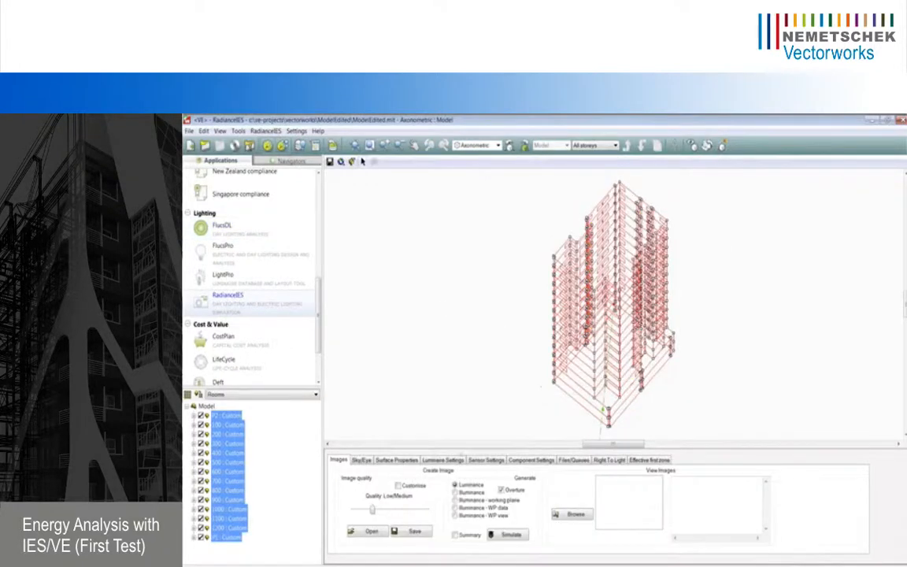
click(364, 460)
click(338, 461)
click(626, 198)
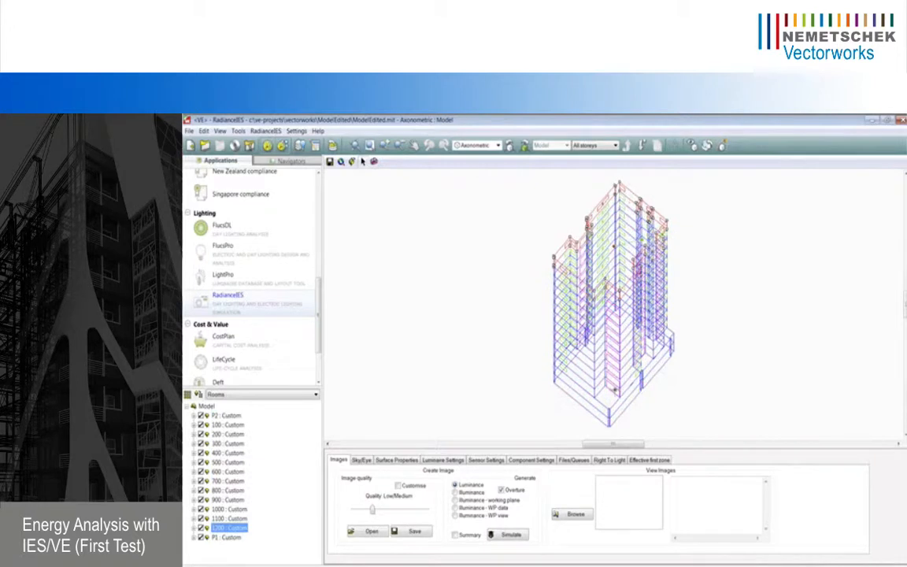
Set the eye position inside the room using the view preview, and simulate a Low/Medium quality luminance image
click(362, 460)
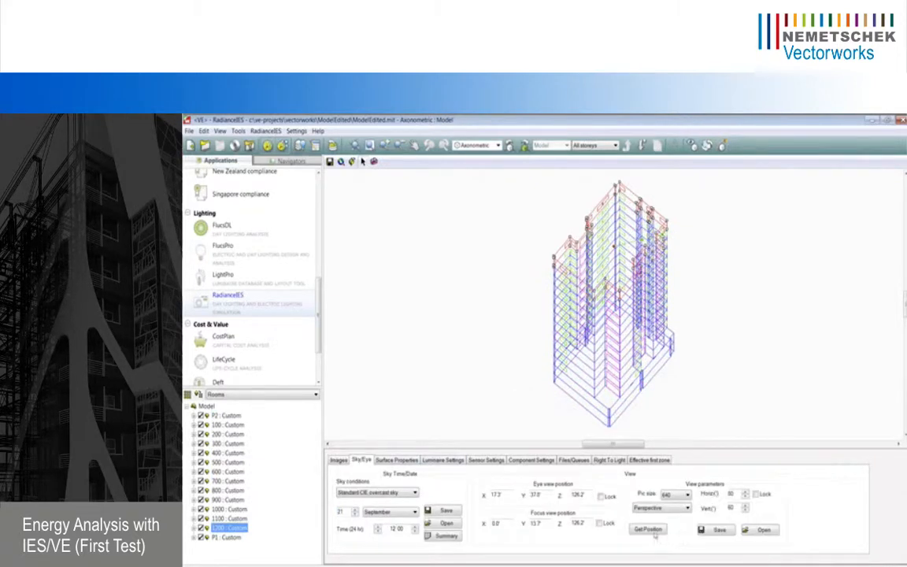
click(602, 527)
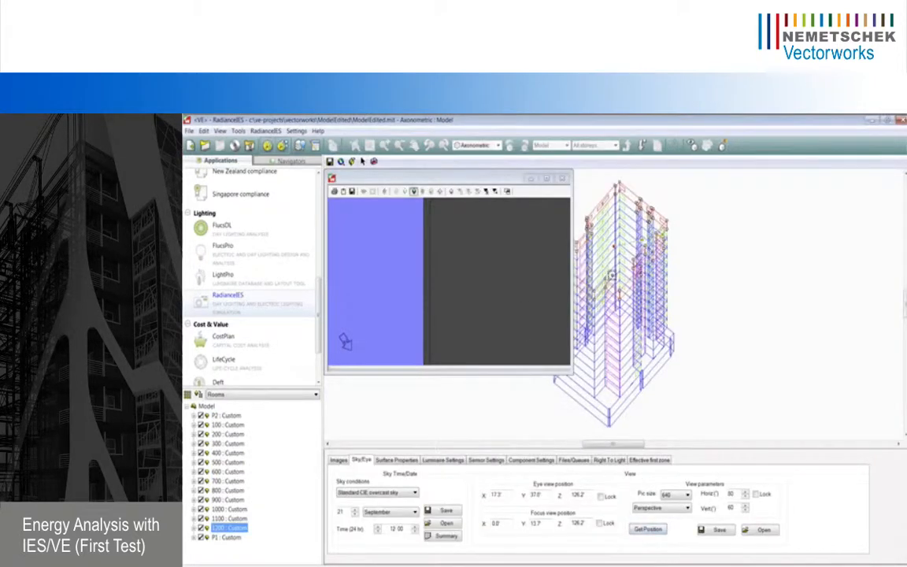
drag(489, 285, 436, 259)
click(563, 179)
click(338, 459)
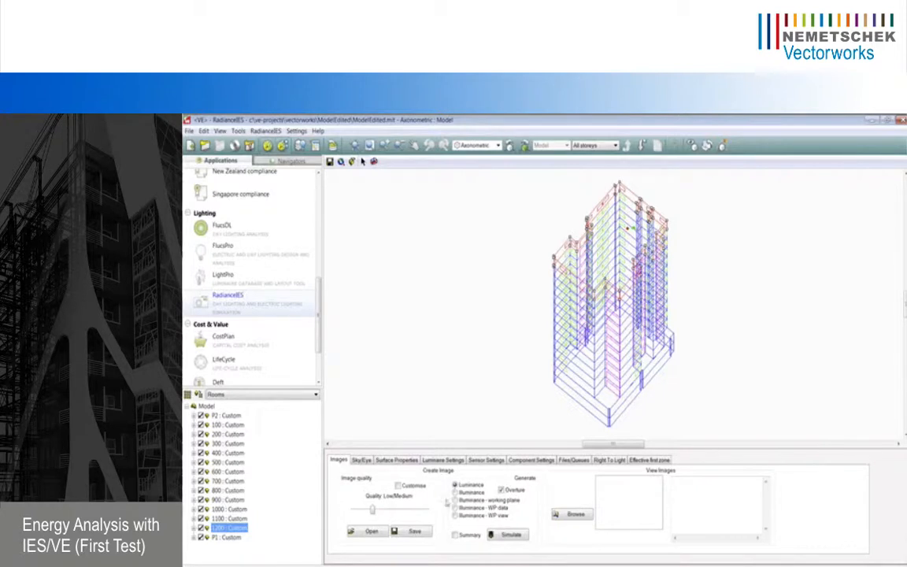
click(506, 537)
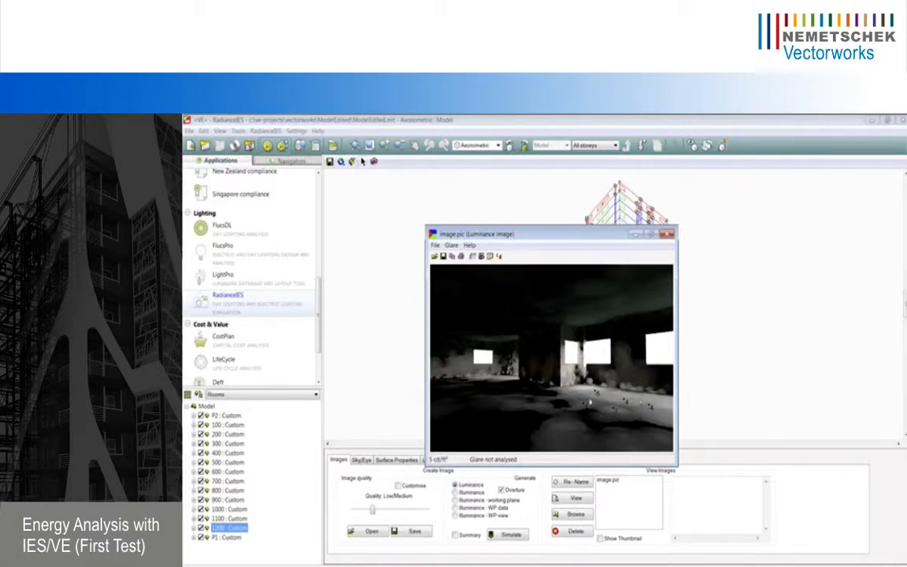
Generate contour lines on the luminance image with a scale of 100 cd/ft² and 10 divisions, and return to the original image
click(451, 245)
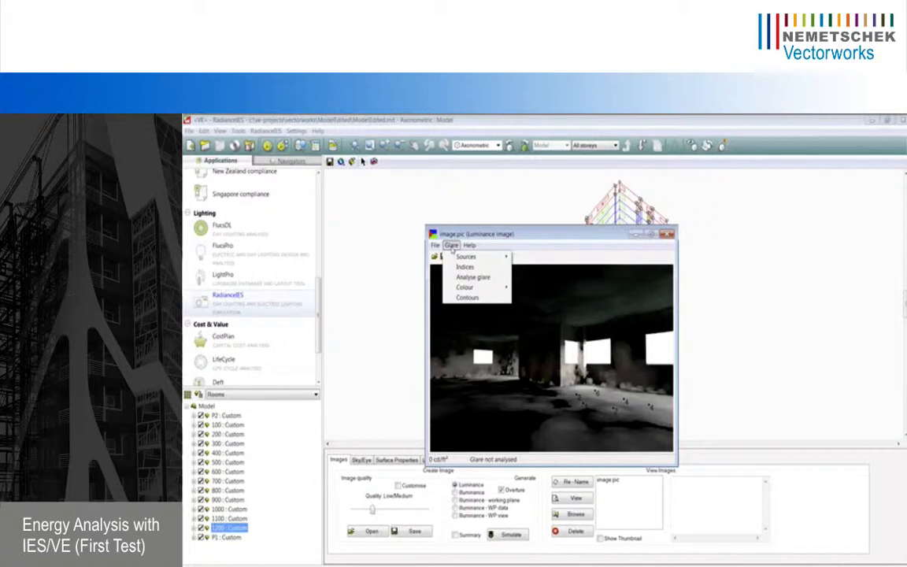
click(467, 297)
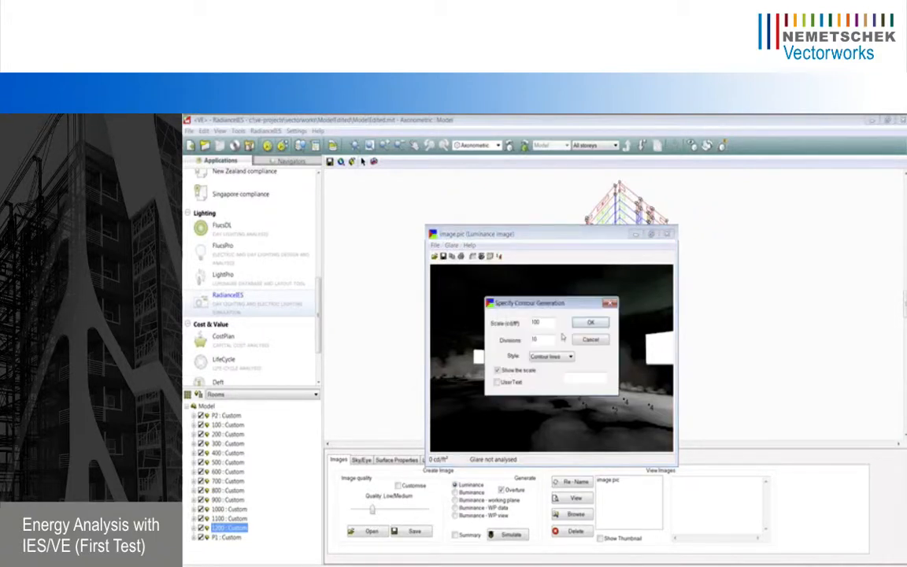
click(583, 323)
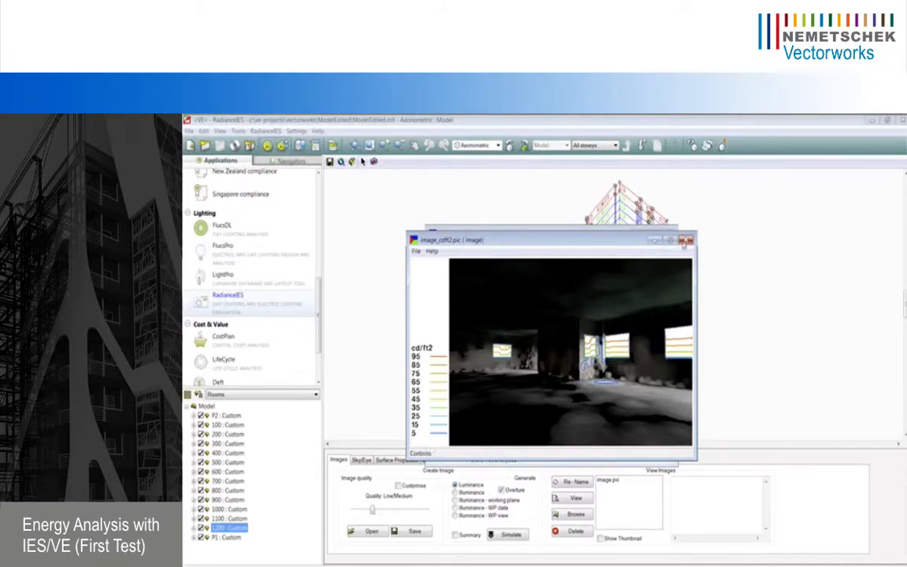
click(687, 239)
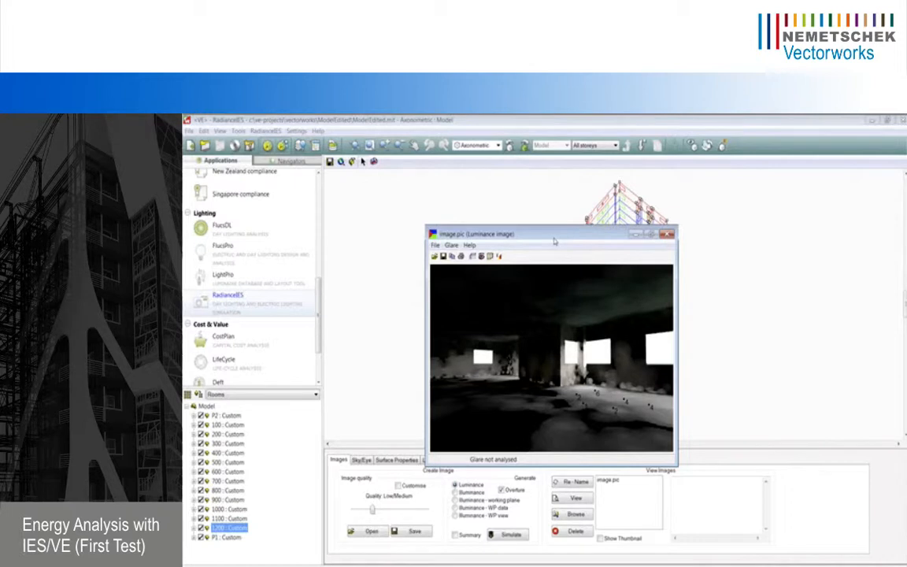
double_click(568, 236)
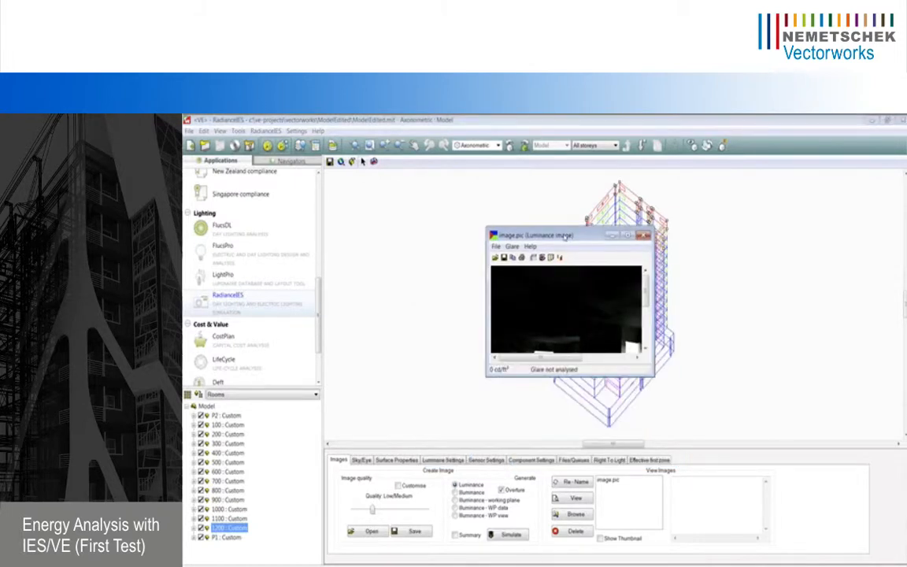
double_click(565, 236)
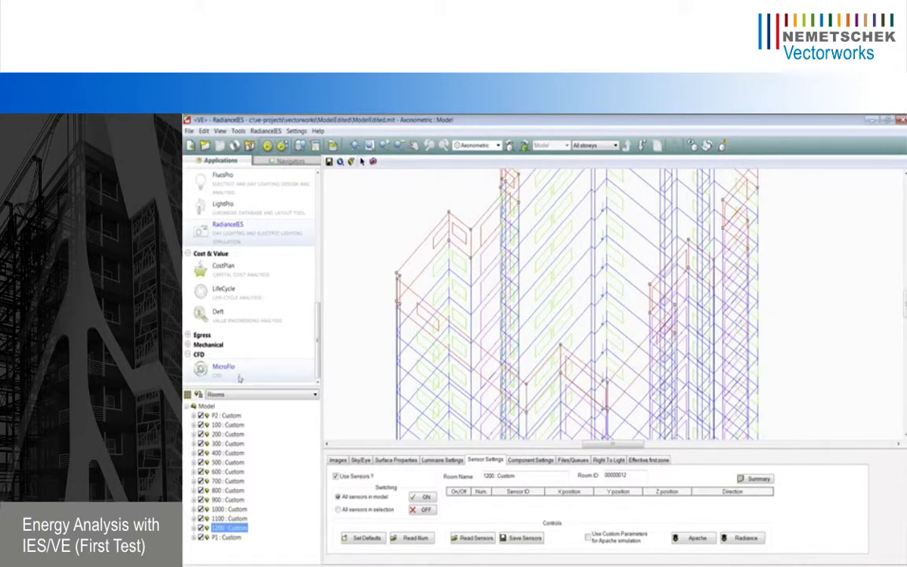
Switch to the MicroFlo CFD application, saving the model changes, and set the analysis type to External Analysis
click(239, 370)
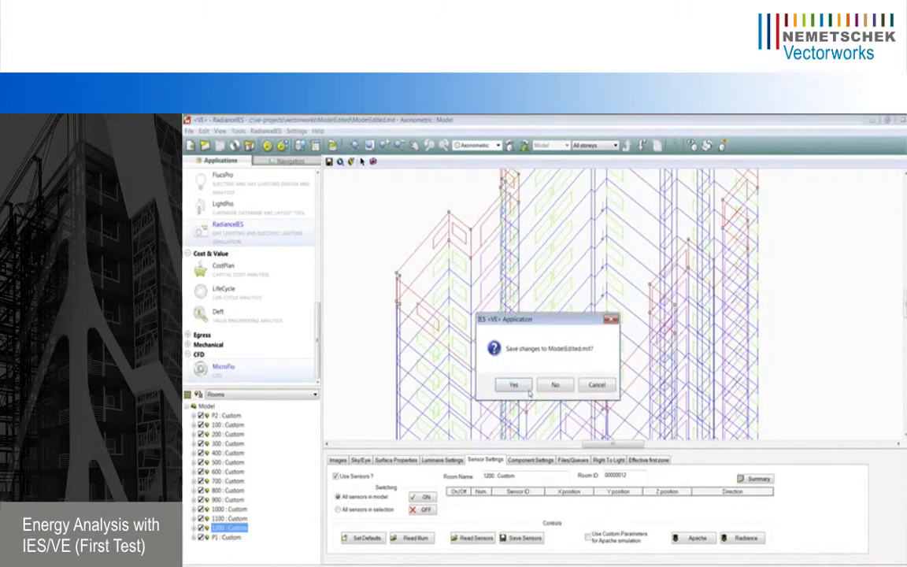
click(504, 349)
scroll(500, 299, down, 3)
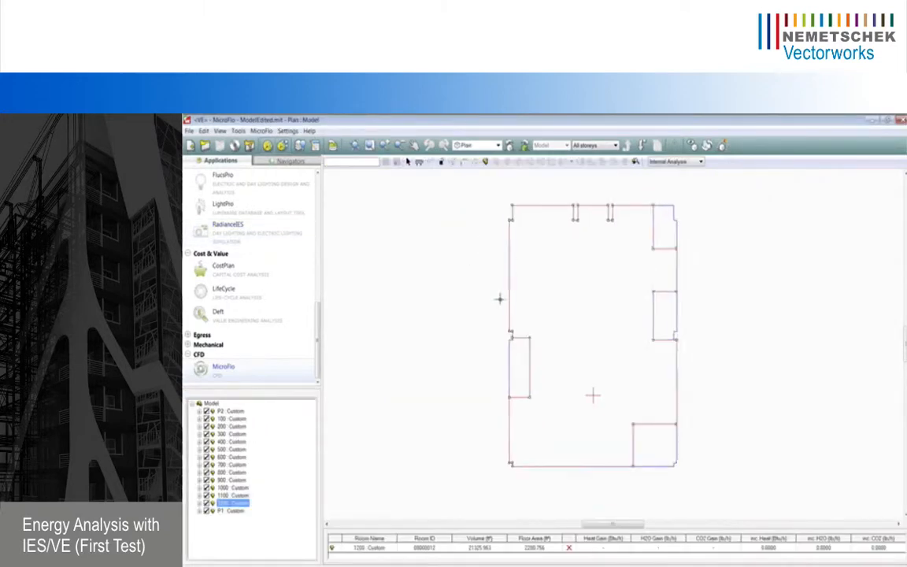
click(685, 161)
click(679, 179)
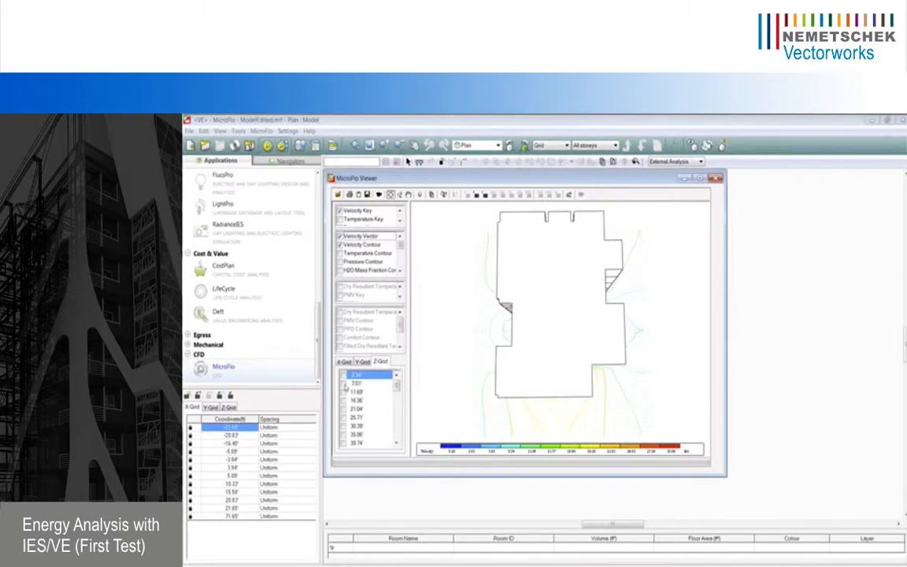
Display the velocity vectors and contours around the tower on the Z-grid planes at 7.01', 11.69', 16.36' and 21.04'
click(342, 384)
click(342, 392)
click(343, 400)
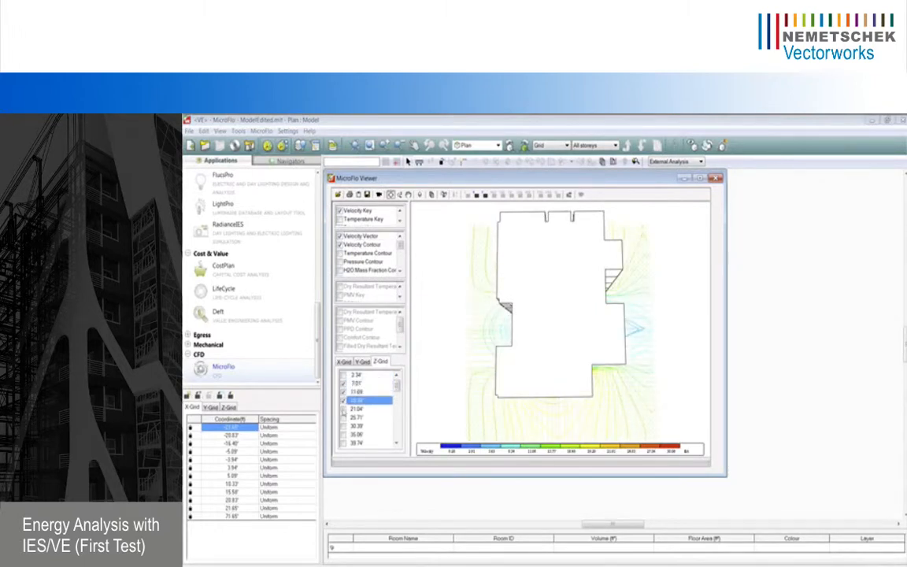
click(343, 409)
drag(561, 348, 414, 269)
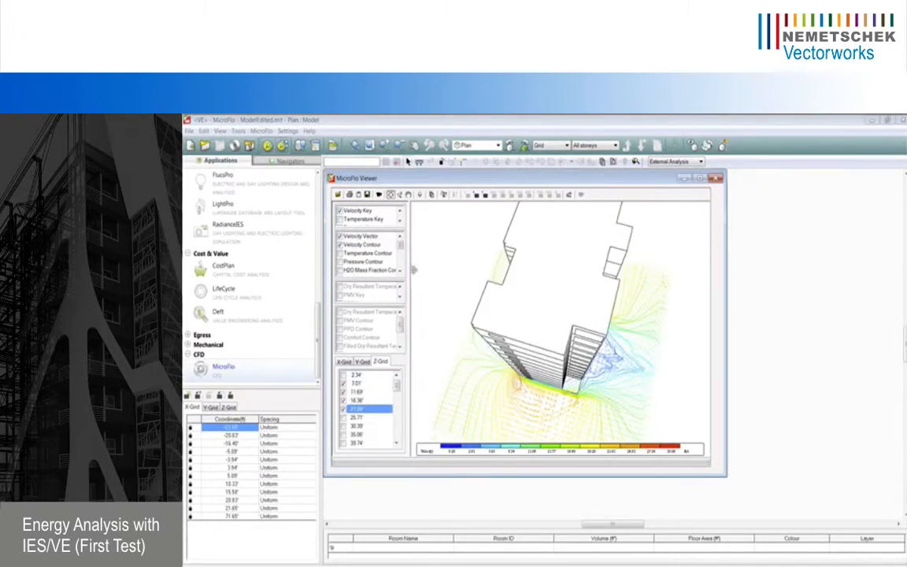
Turn on the Filled Velocity Contour display and view the wind flow around the tower in perspective
scroll(400, 272, down, 3)
click(399, 273)
click(341, 262)
drag(484, 297, 475, 241)
Examine the filled velocity contour at successive Z-grid heights up the tower, starting from 25.71'
click(356, 417)
key(Down)
key(Down)
key(Down)
key(Down)
key(Down)
key(Down)
key(Down)
key(Down)
key(Down)
key(Down)
key(Down)
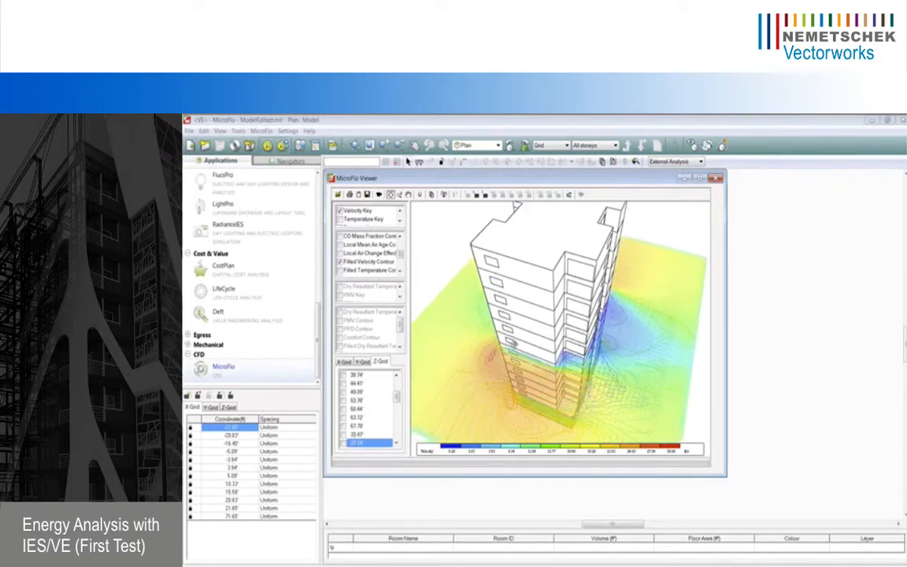
key(Down)
key(Down)
key(Down)
key(Down)
key(Up)
key(Up)
key(Up)
key(Up)
key(Up)
key(Up)
key(Down)
key(Down)
key(Down)
key(Down)
key(Down)
key(Down)
key(Down)
key(Down)
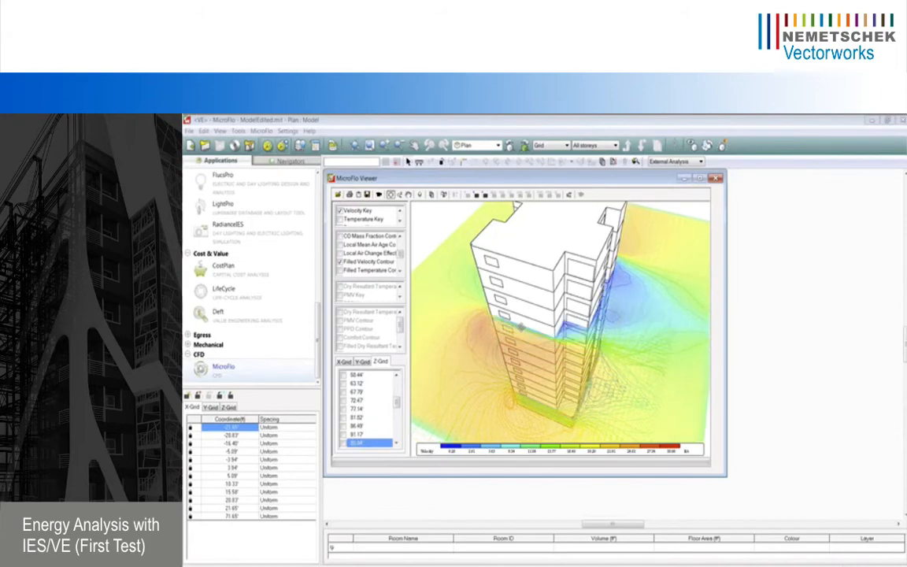